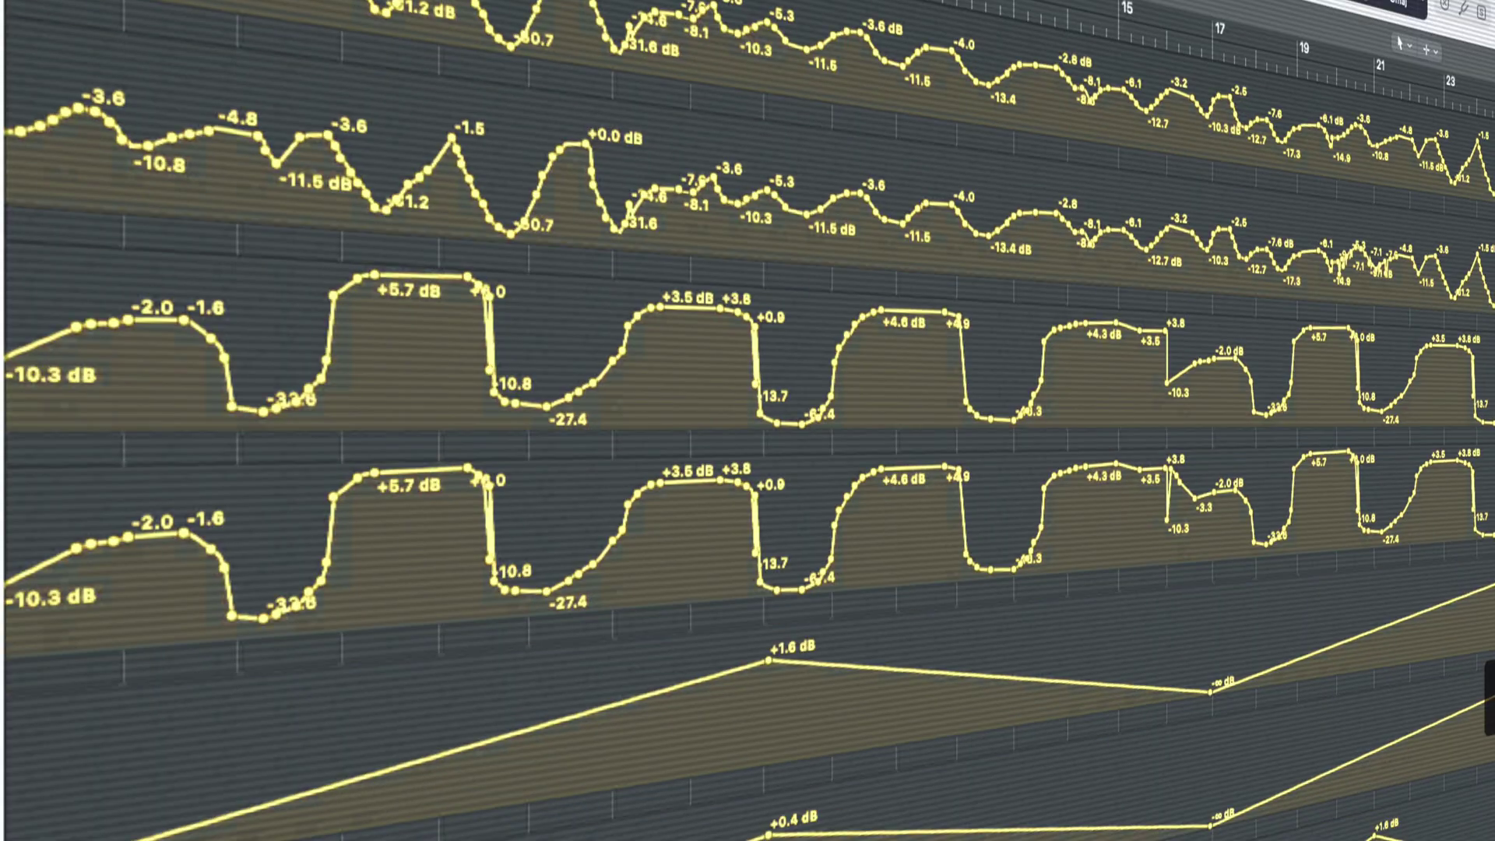
Scroll down through the tracks' automation lanes.
scroll(747, 421, down, 2)
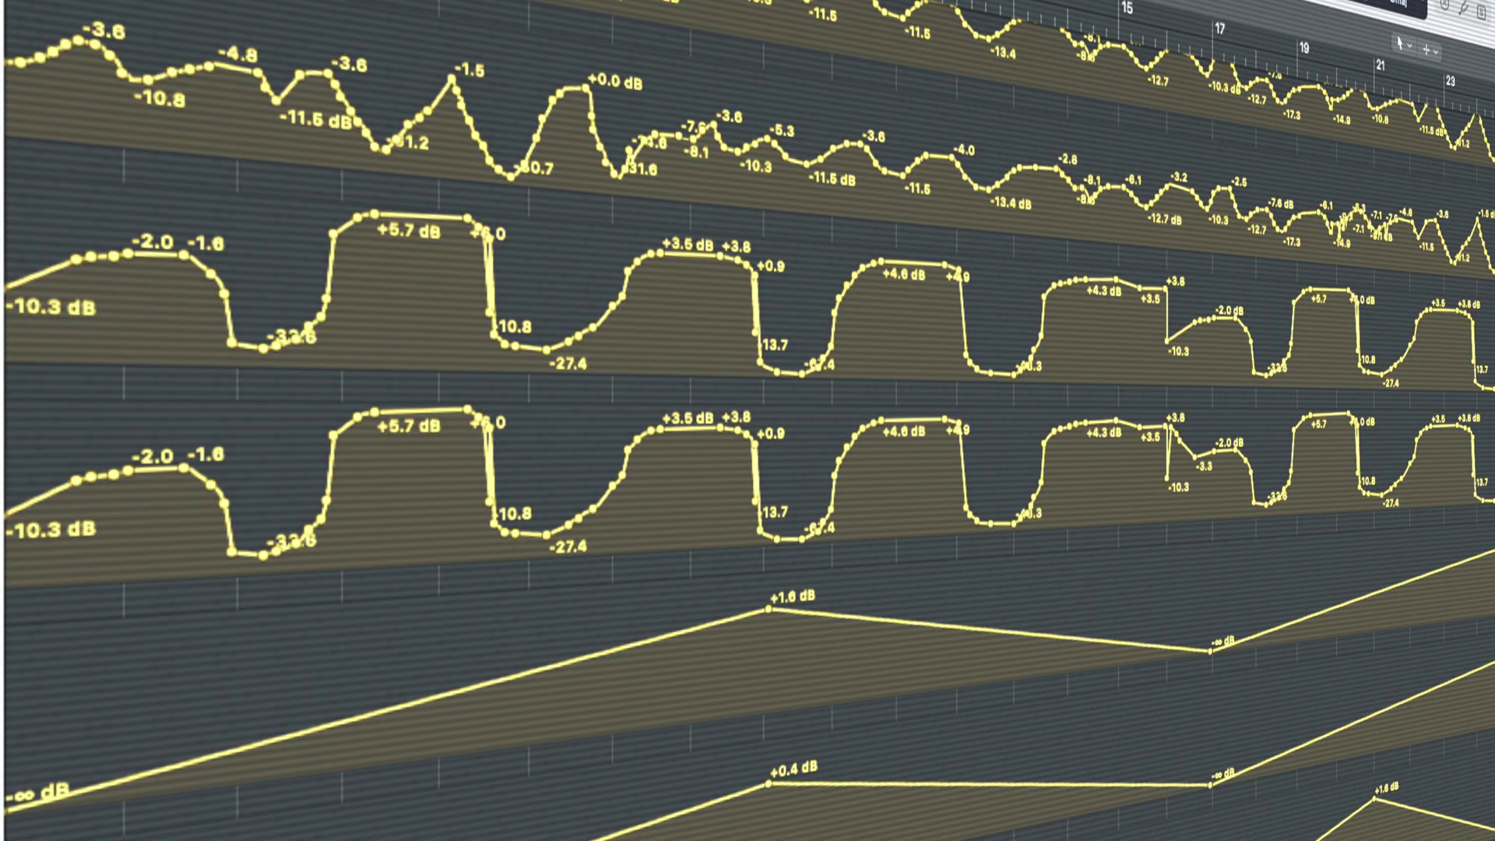
scroll(748, 421, down, 2)
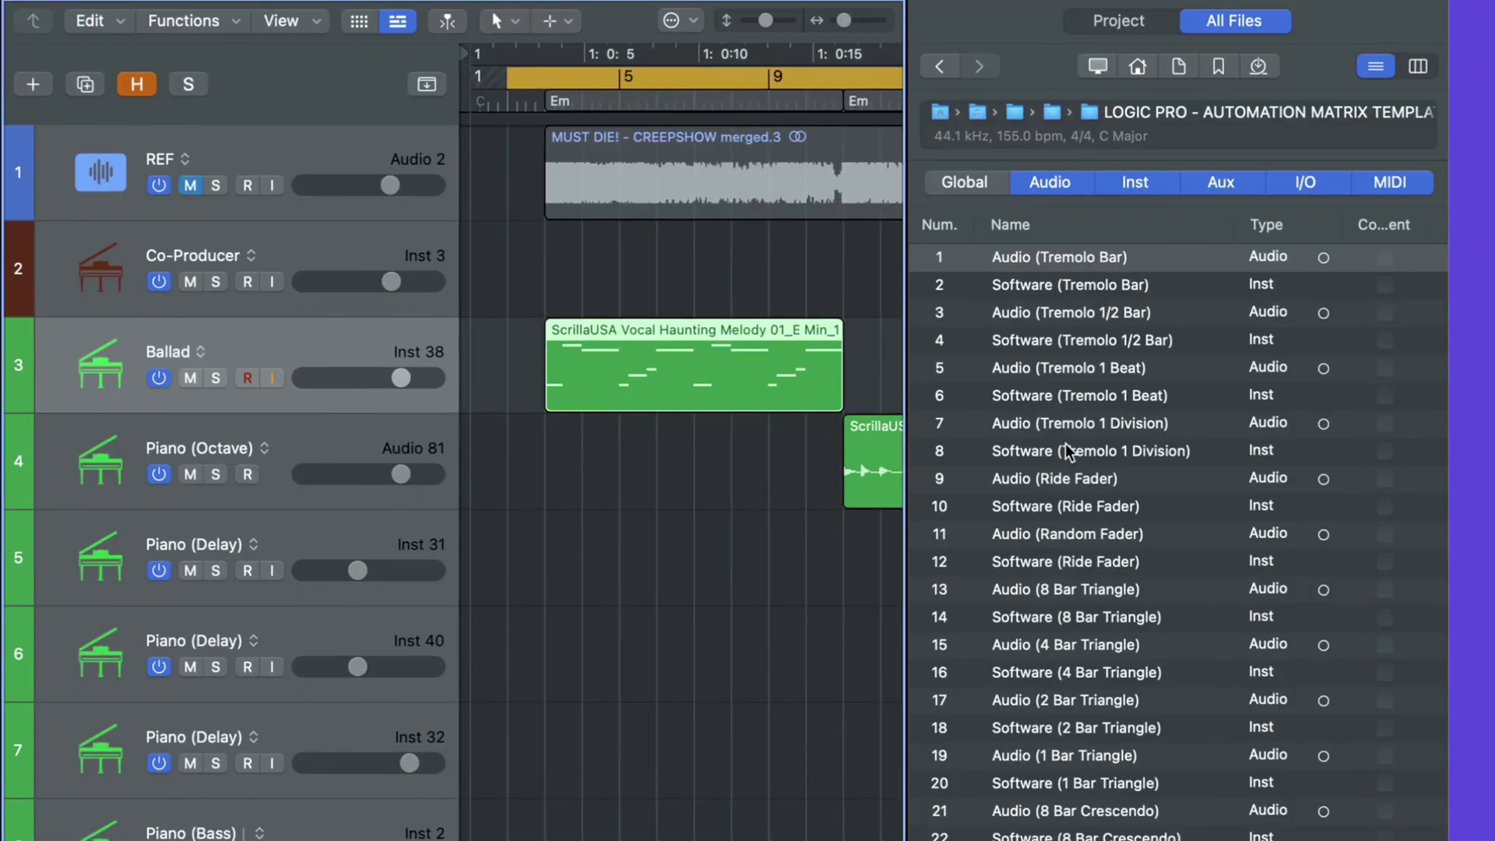
Select Audio (Tremolo 1 Division), show automation and tick its Automation import checkbox.
click(1078, 428)
key(a)
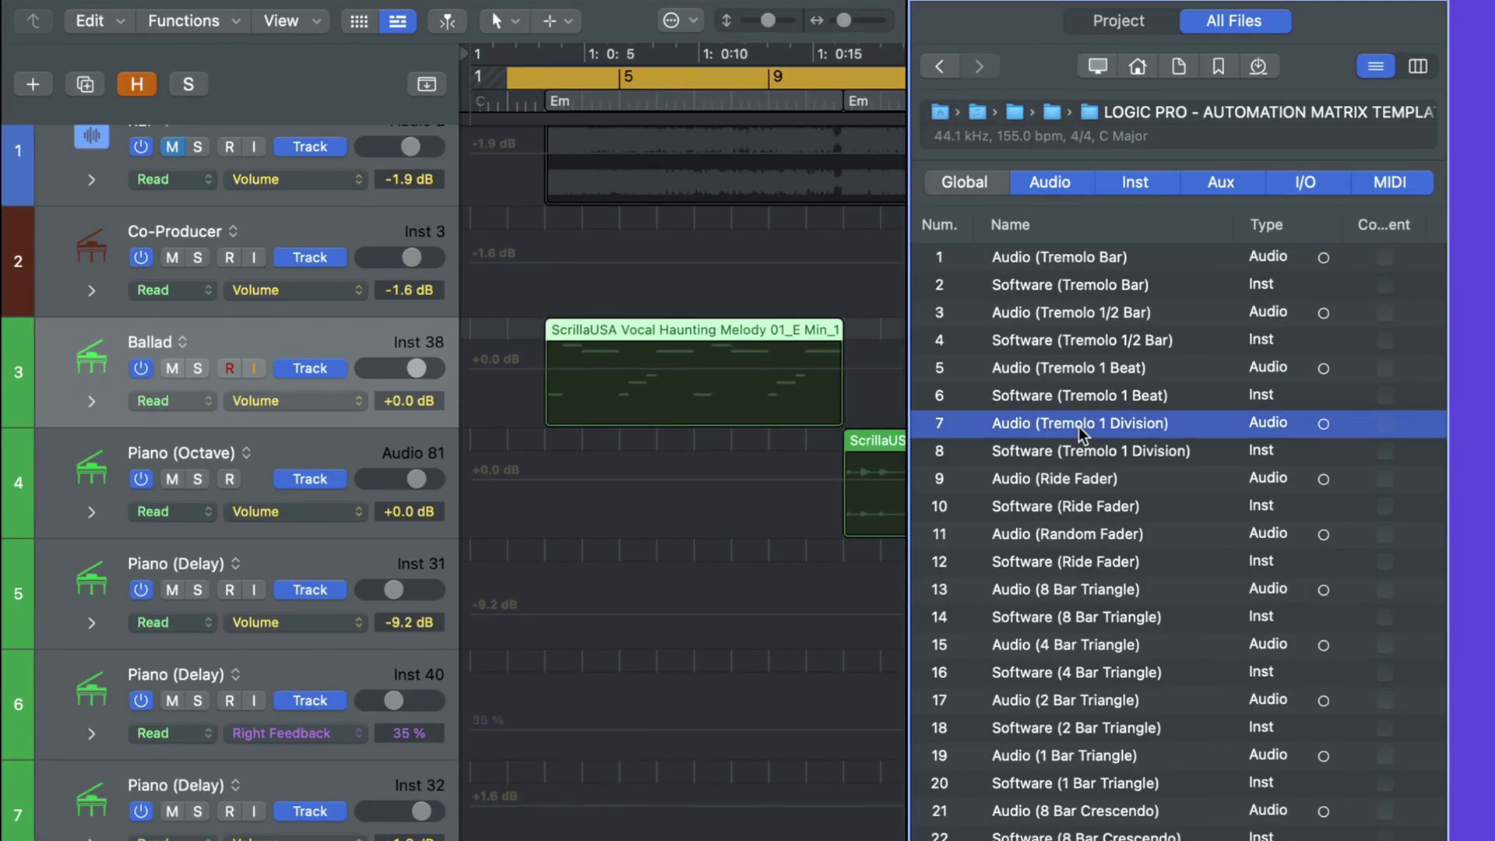
scroll(1024, 438, right, 10)
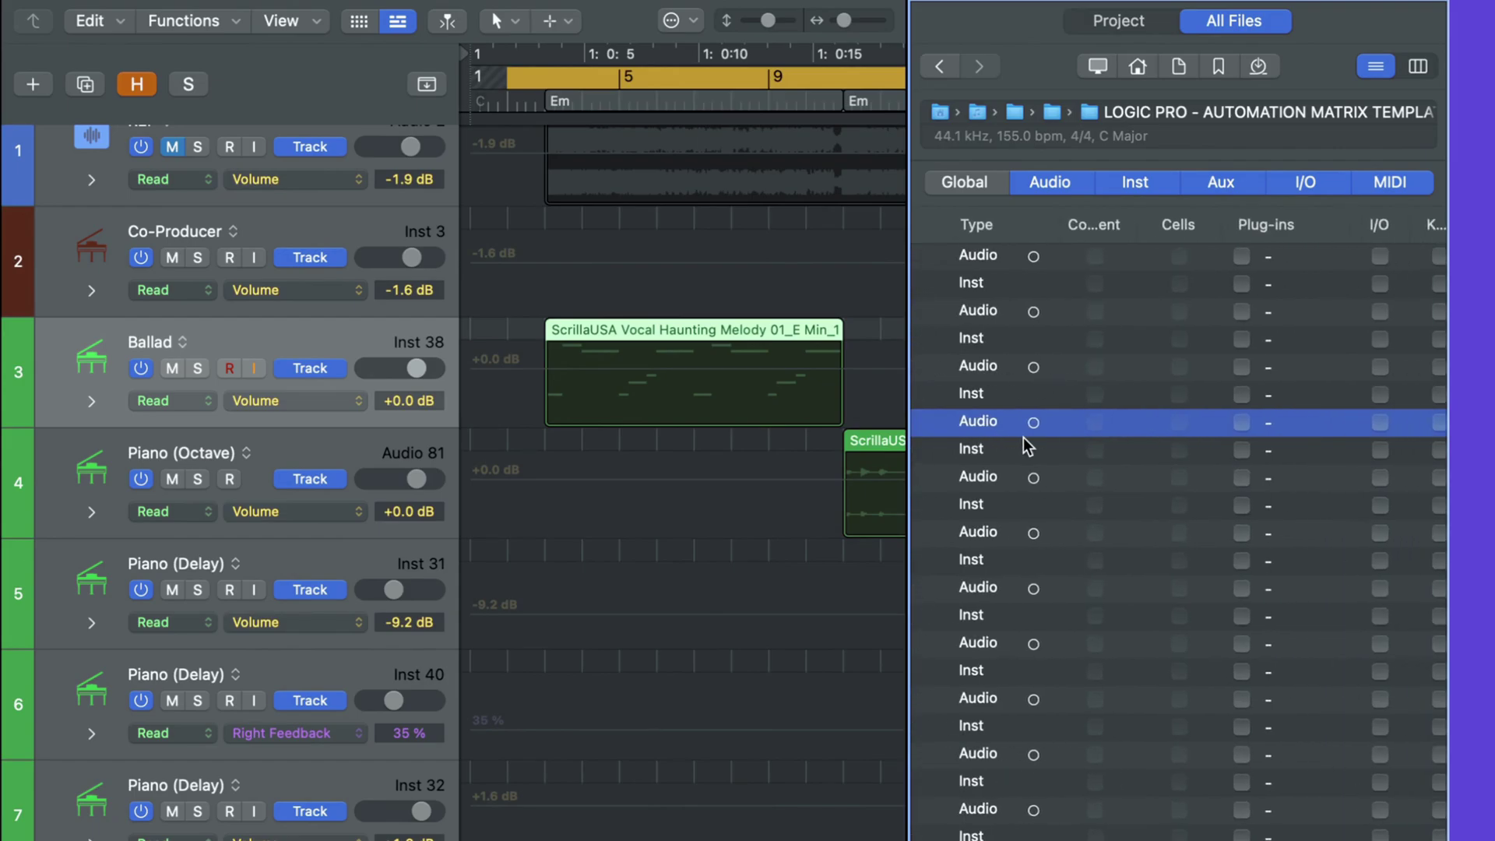
click(1282, 423)
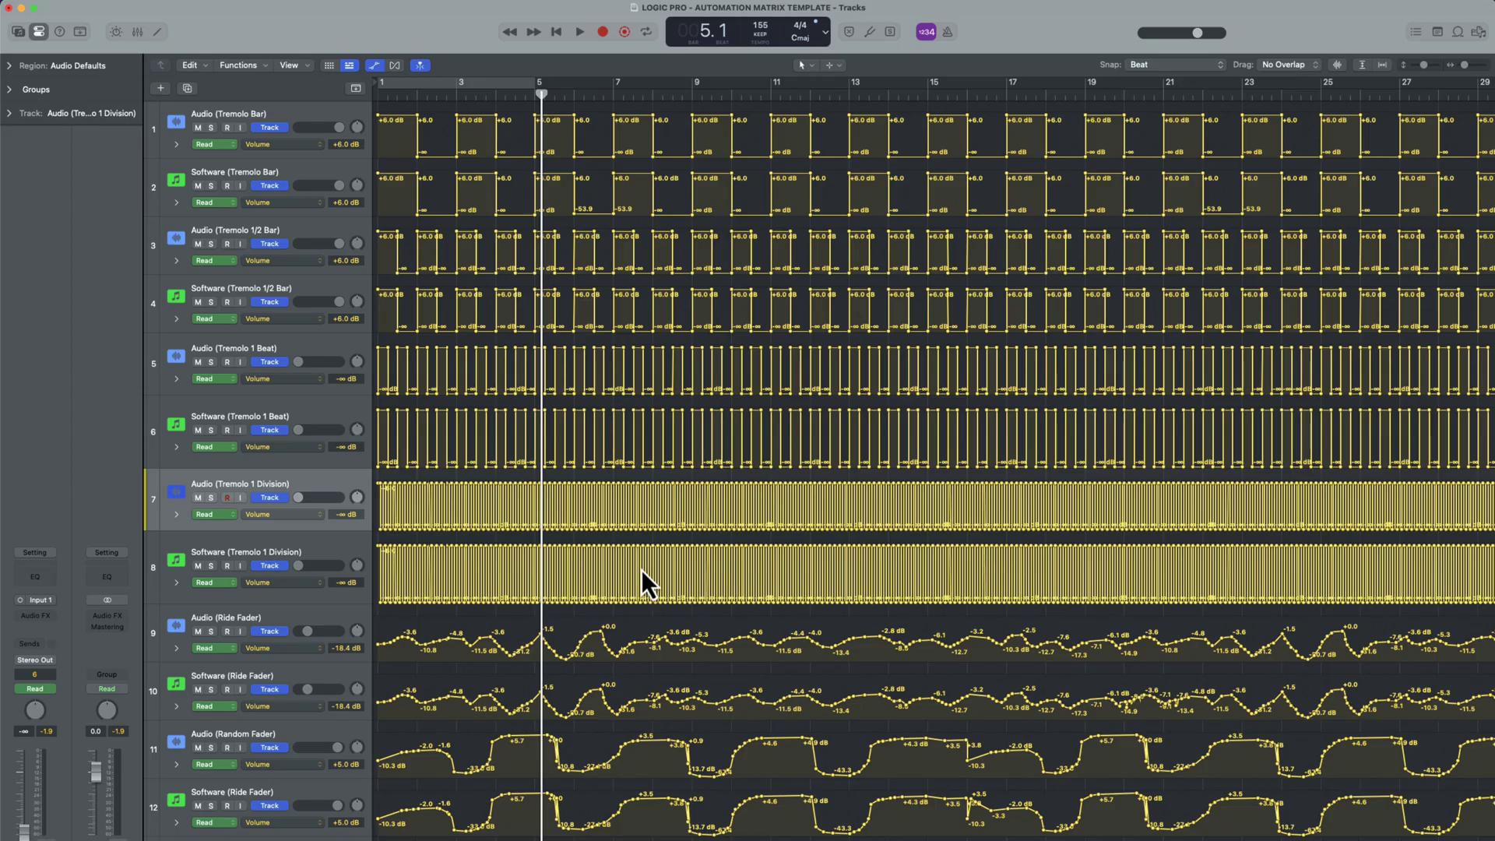
click(282, 114)
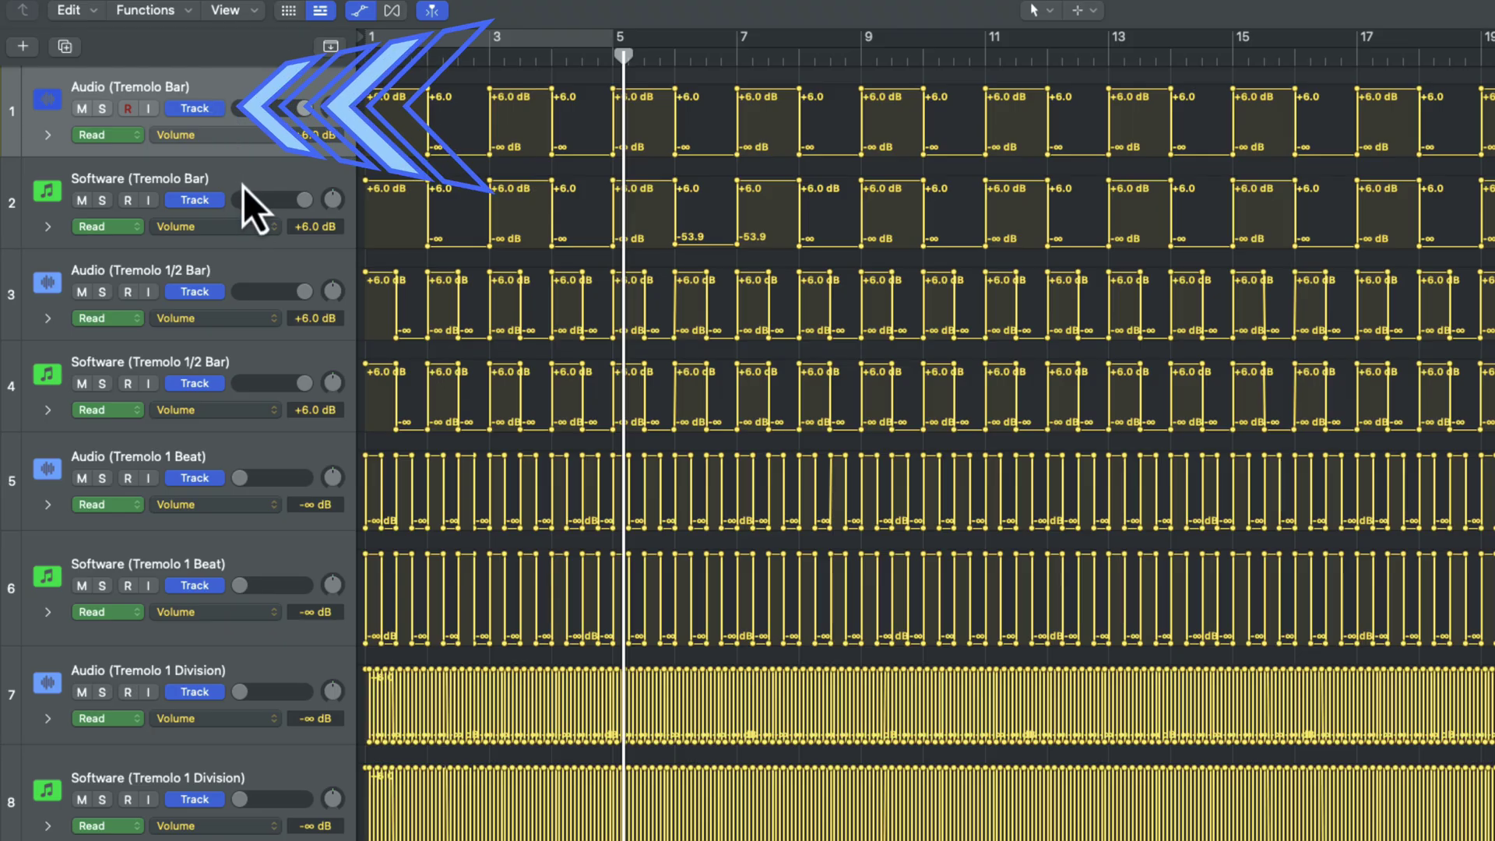
click(241, 185)
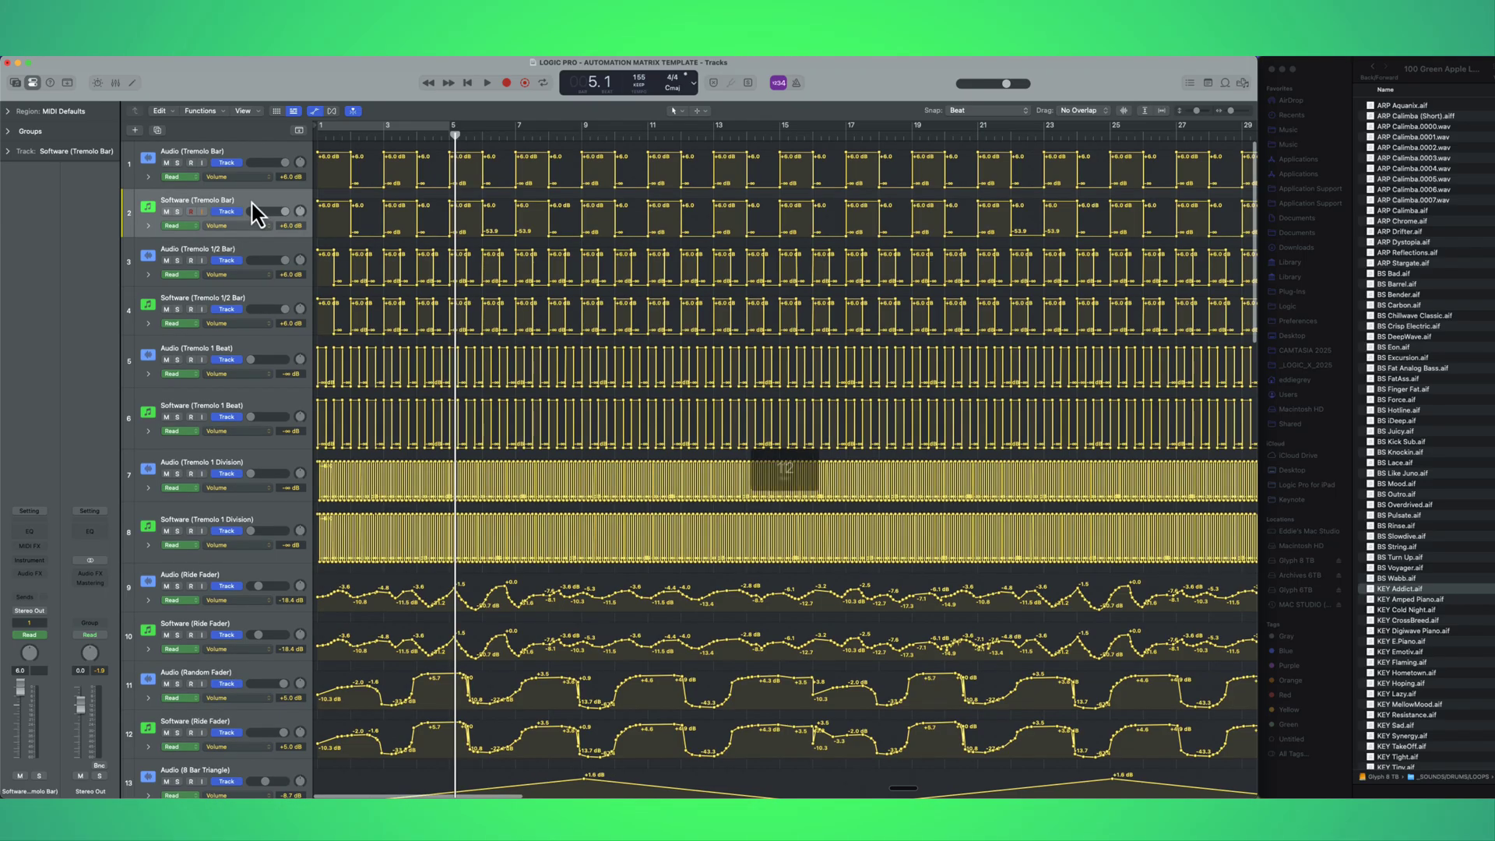
scroll(254, 213, down, 2)
scroll(254, 213, down, 2)
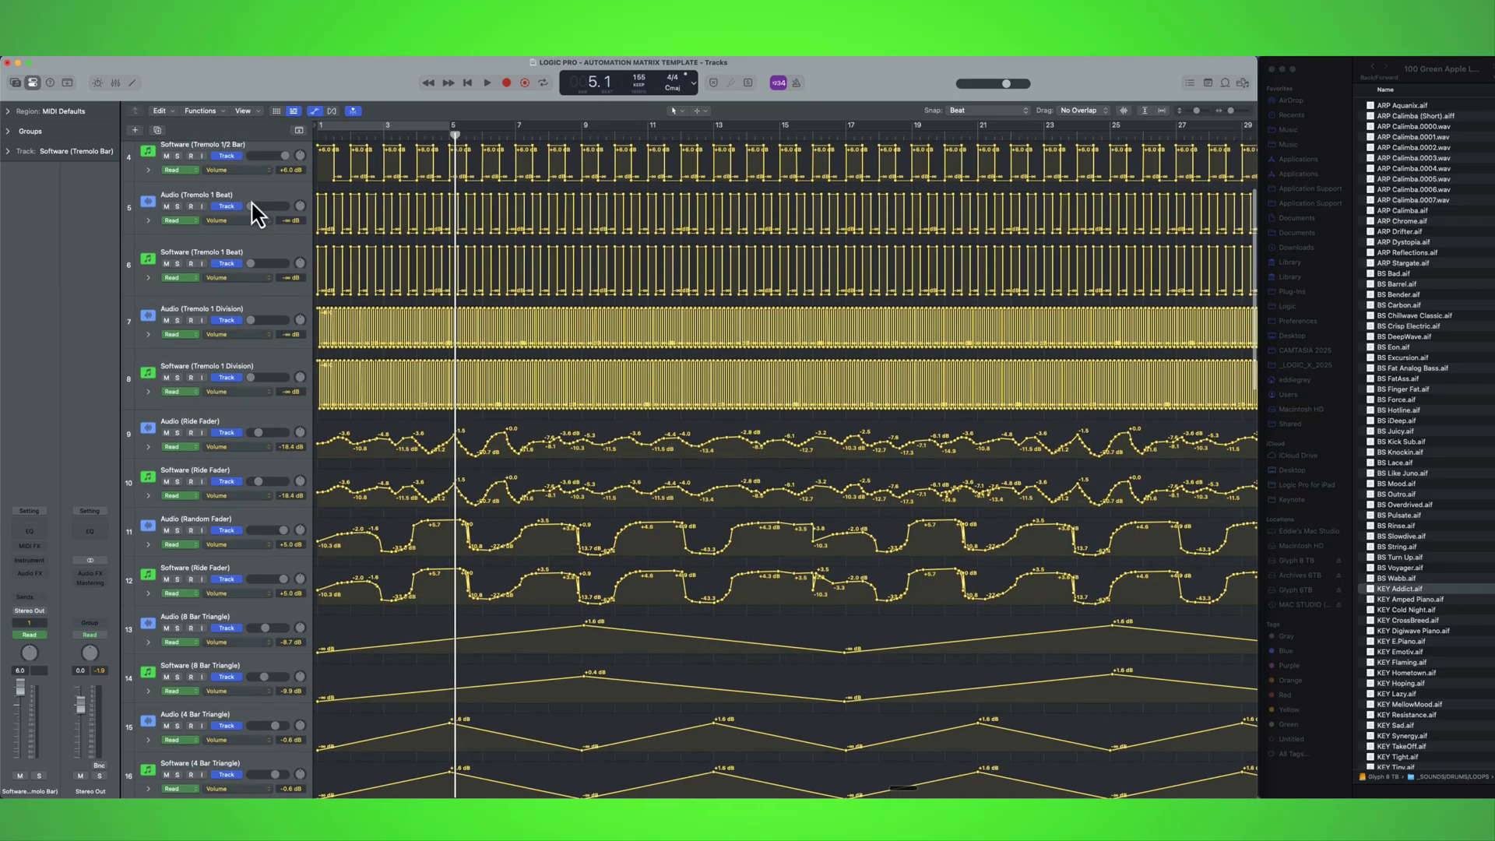
scroll(254, 213, down, 2)
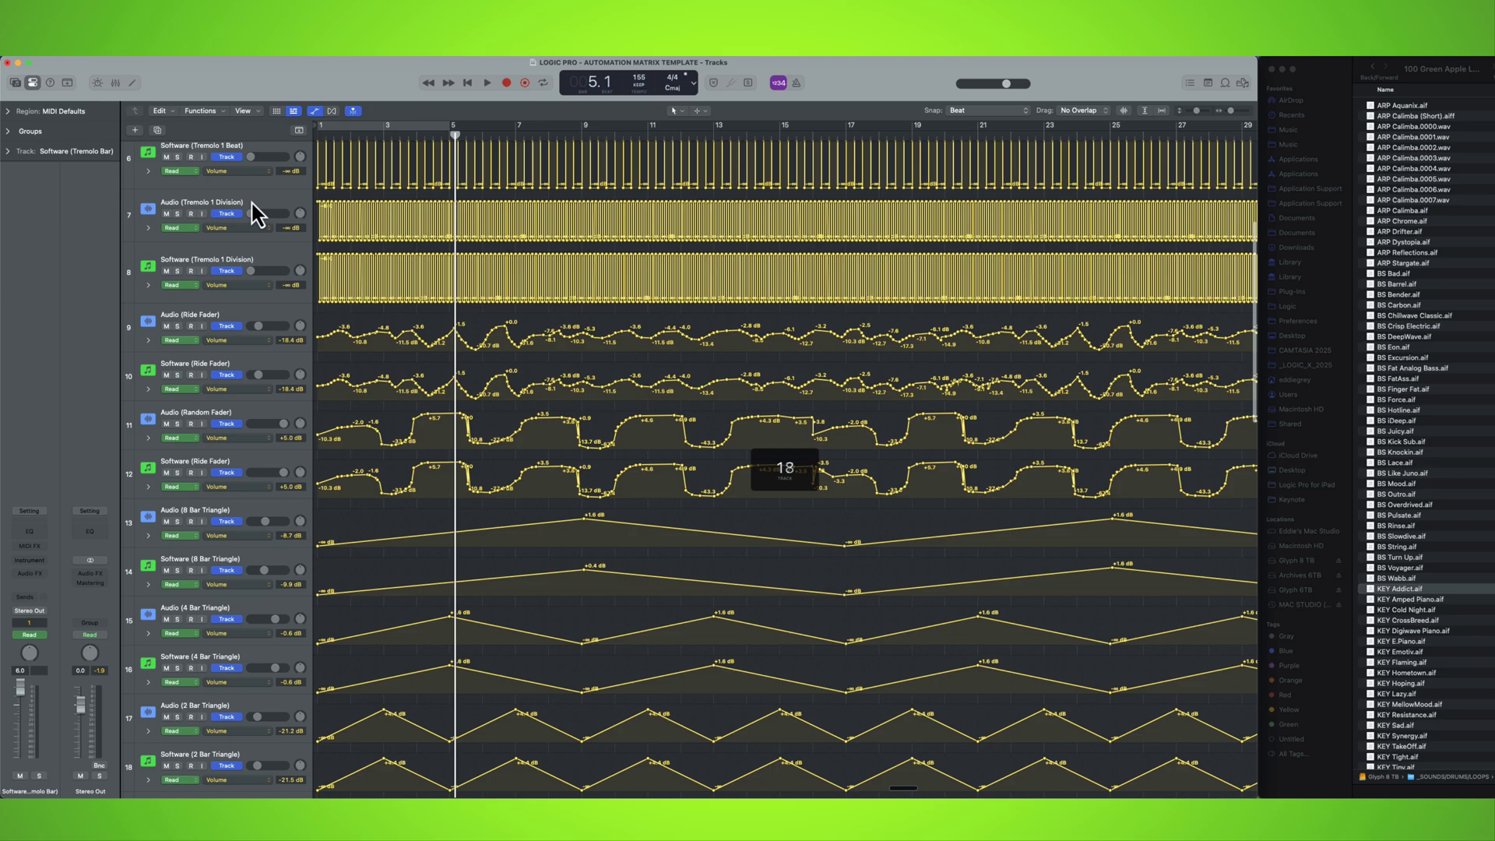
scroll(254, 214, down, 3)
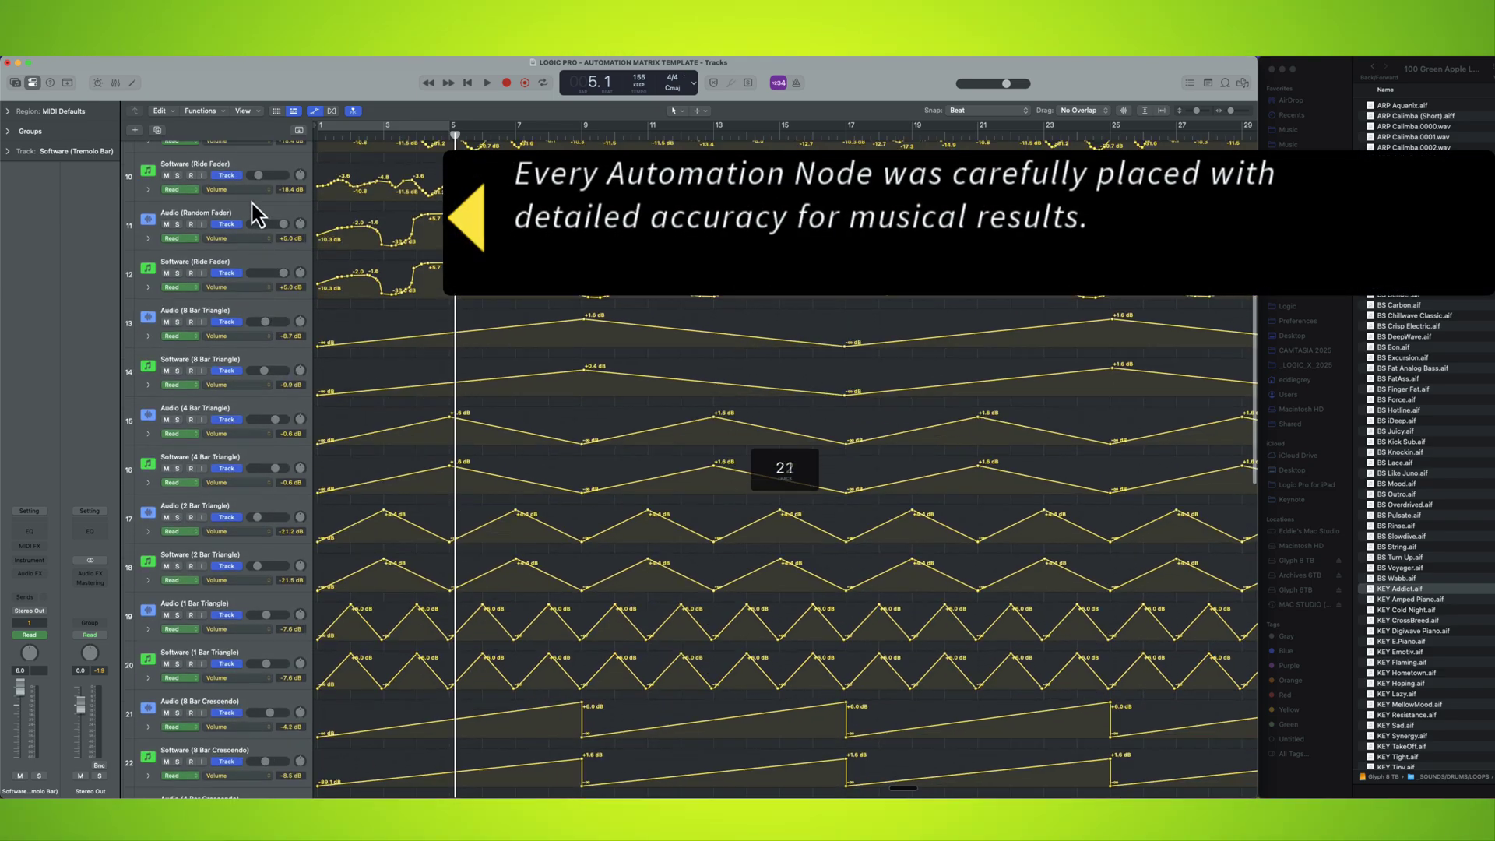
scroll(254, 213, down, 3)
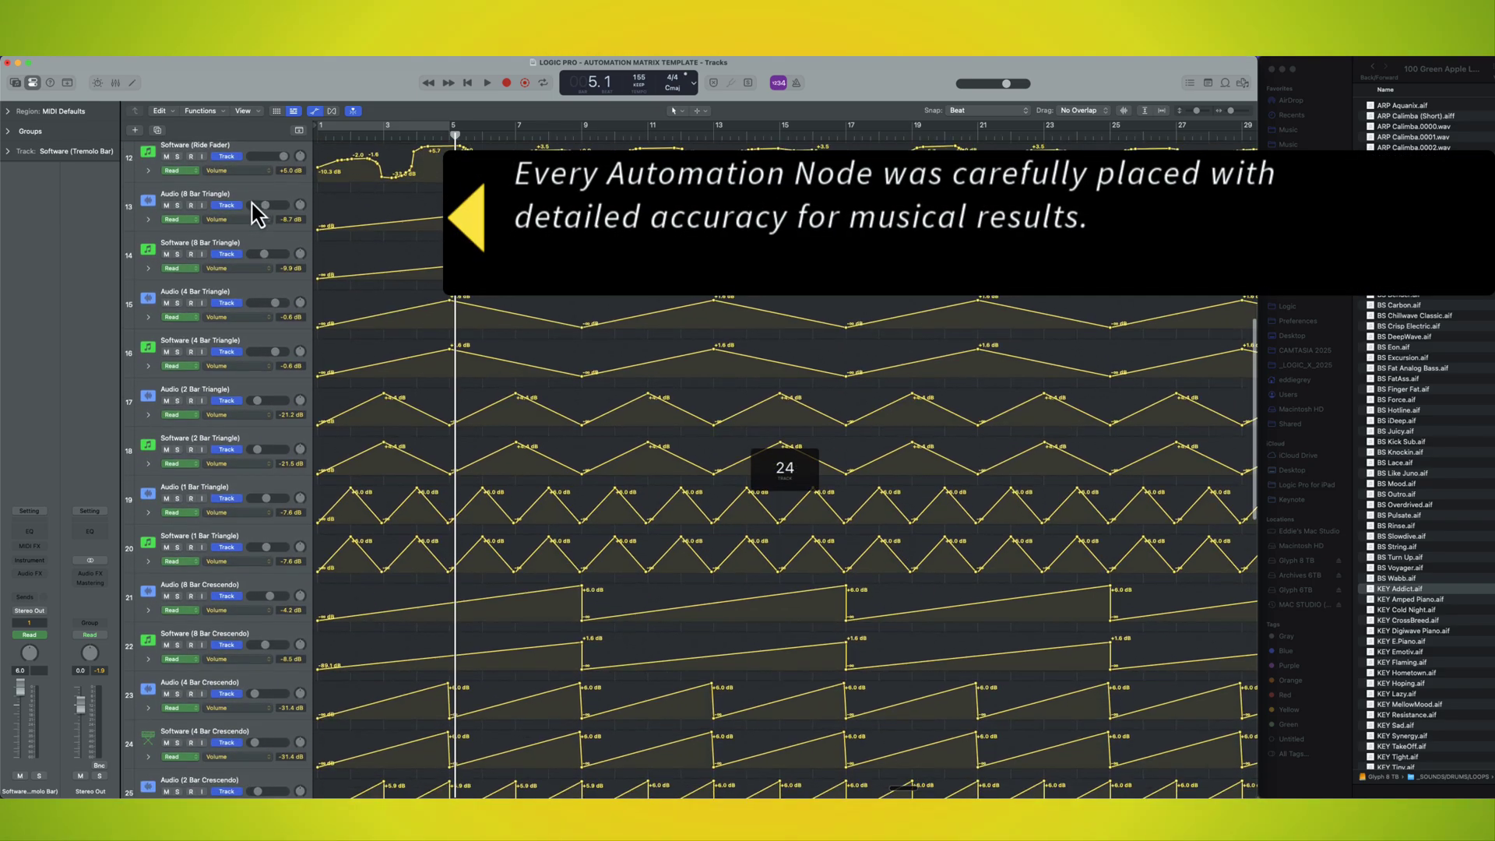
scroll(257, 214, down, 3)
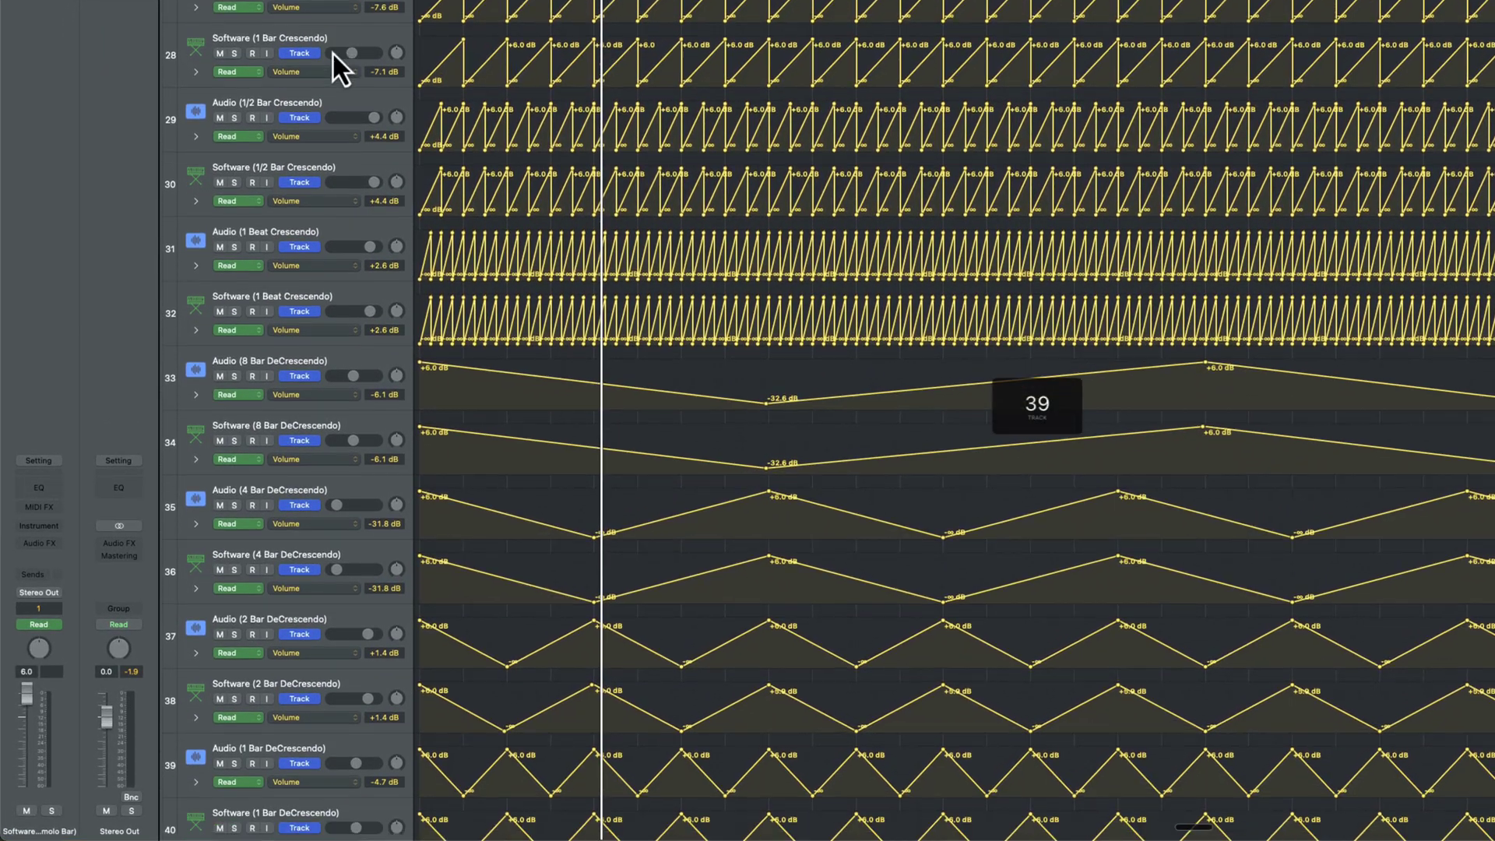
scroll(331, 50, down, 3)
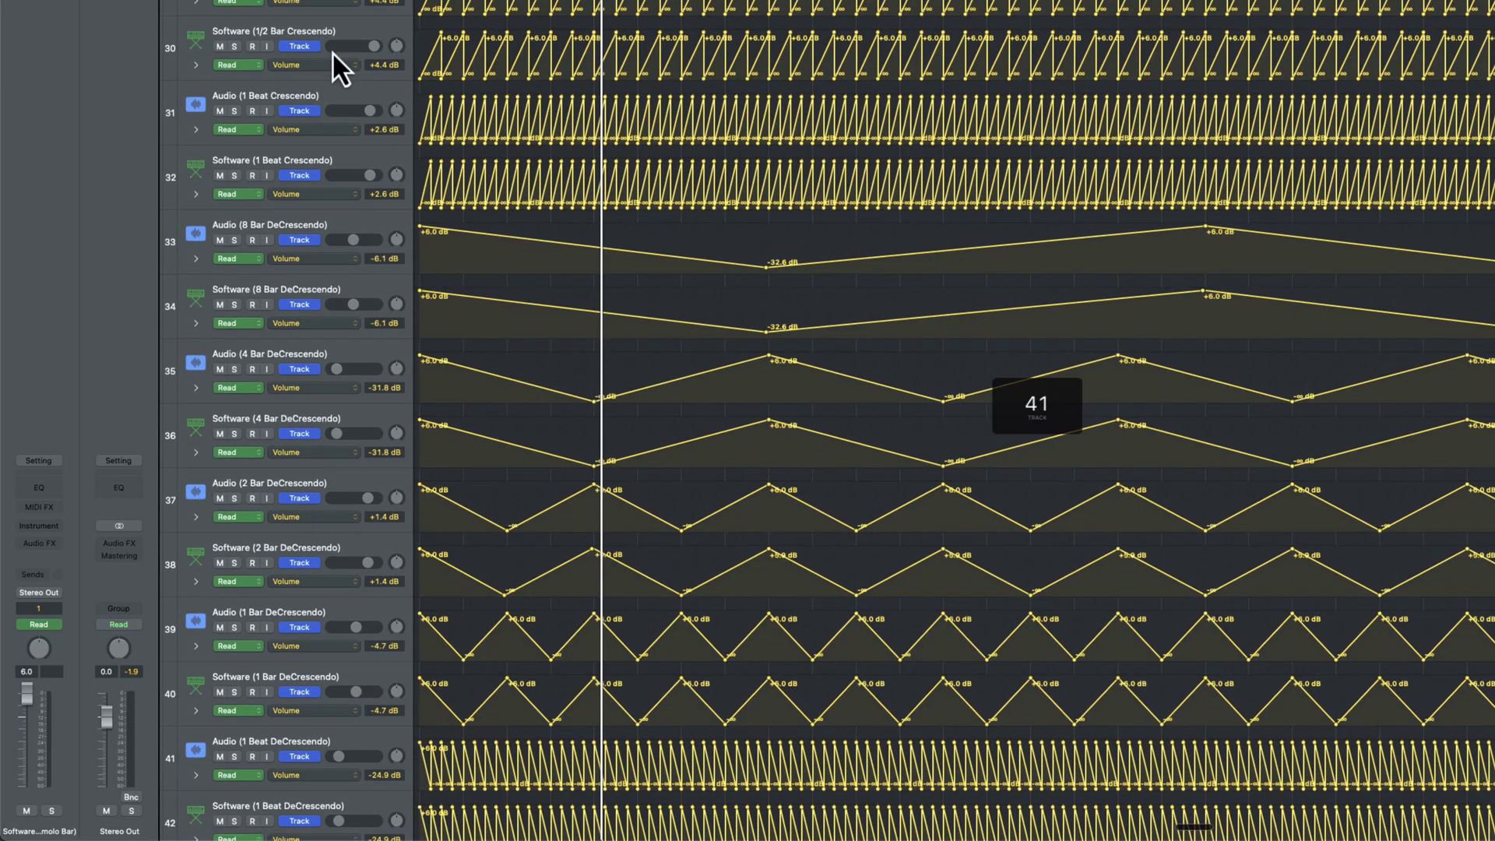
scroll(332, 50, up, 20)
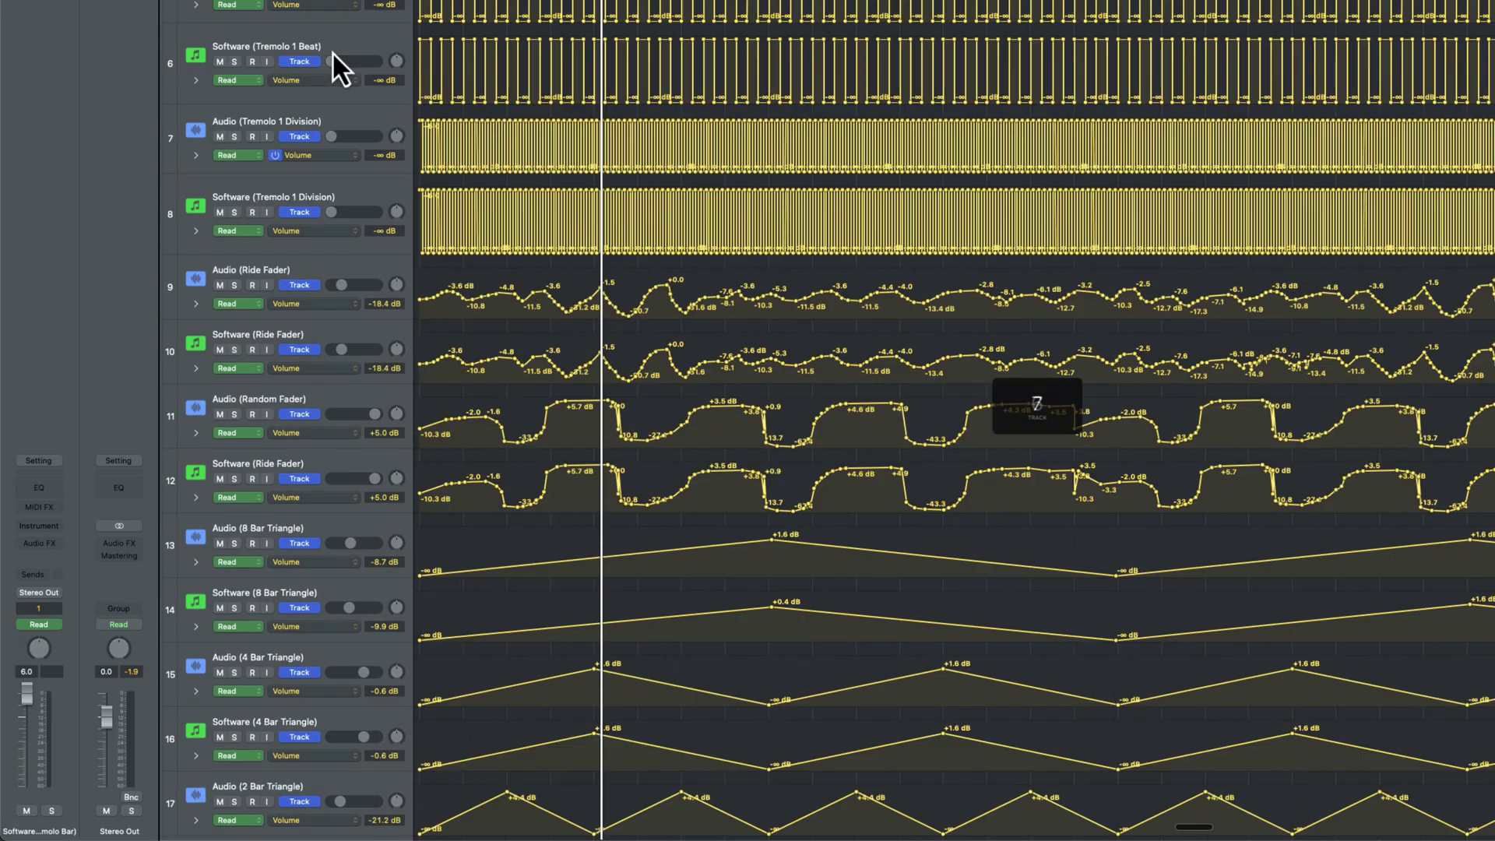
scroll(331, 50, up, 5)
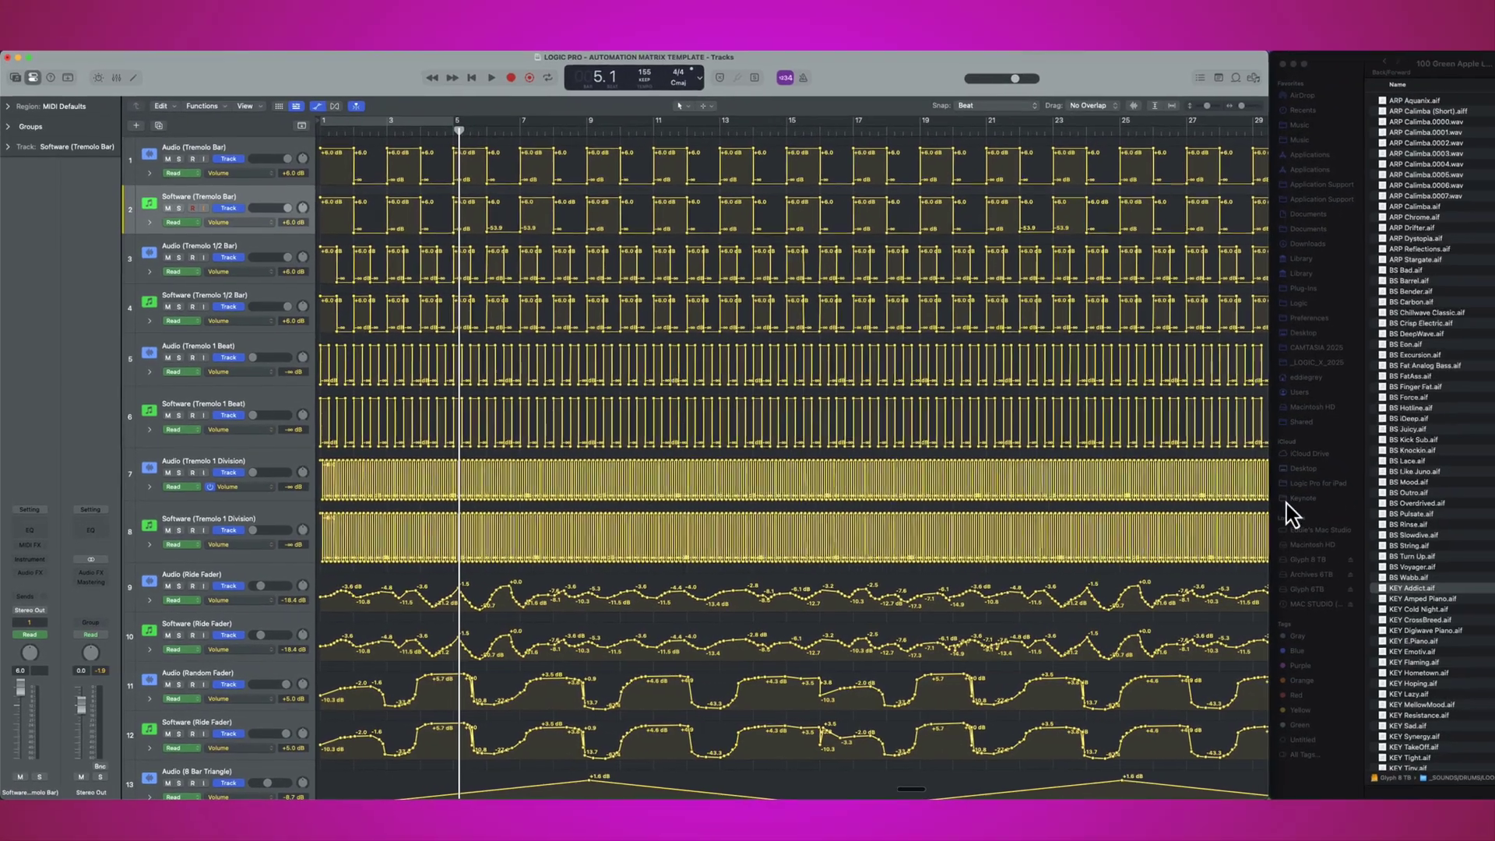
Hide automation lanes and preview the KEY Addict.aif sample in Finder.
key(a)
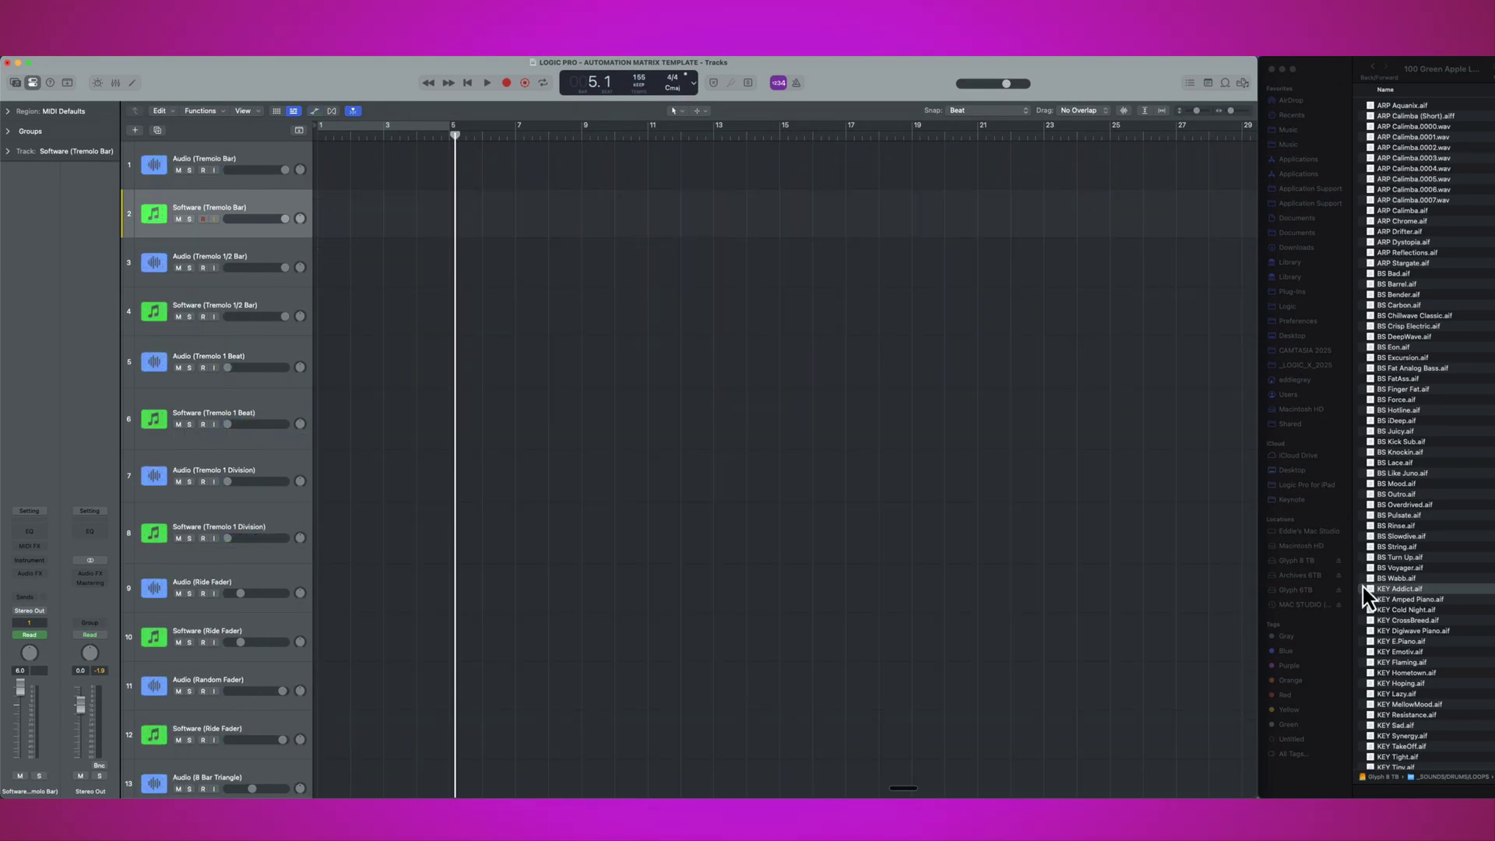
click(1423, 591)
key(space)
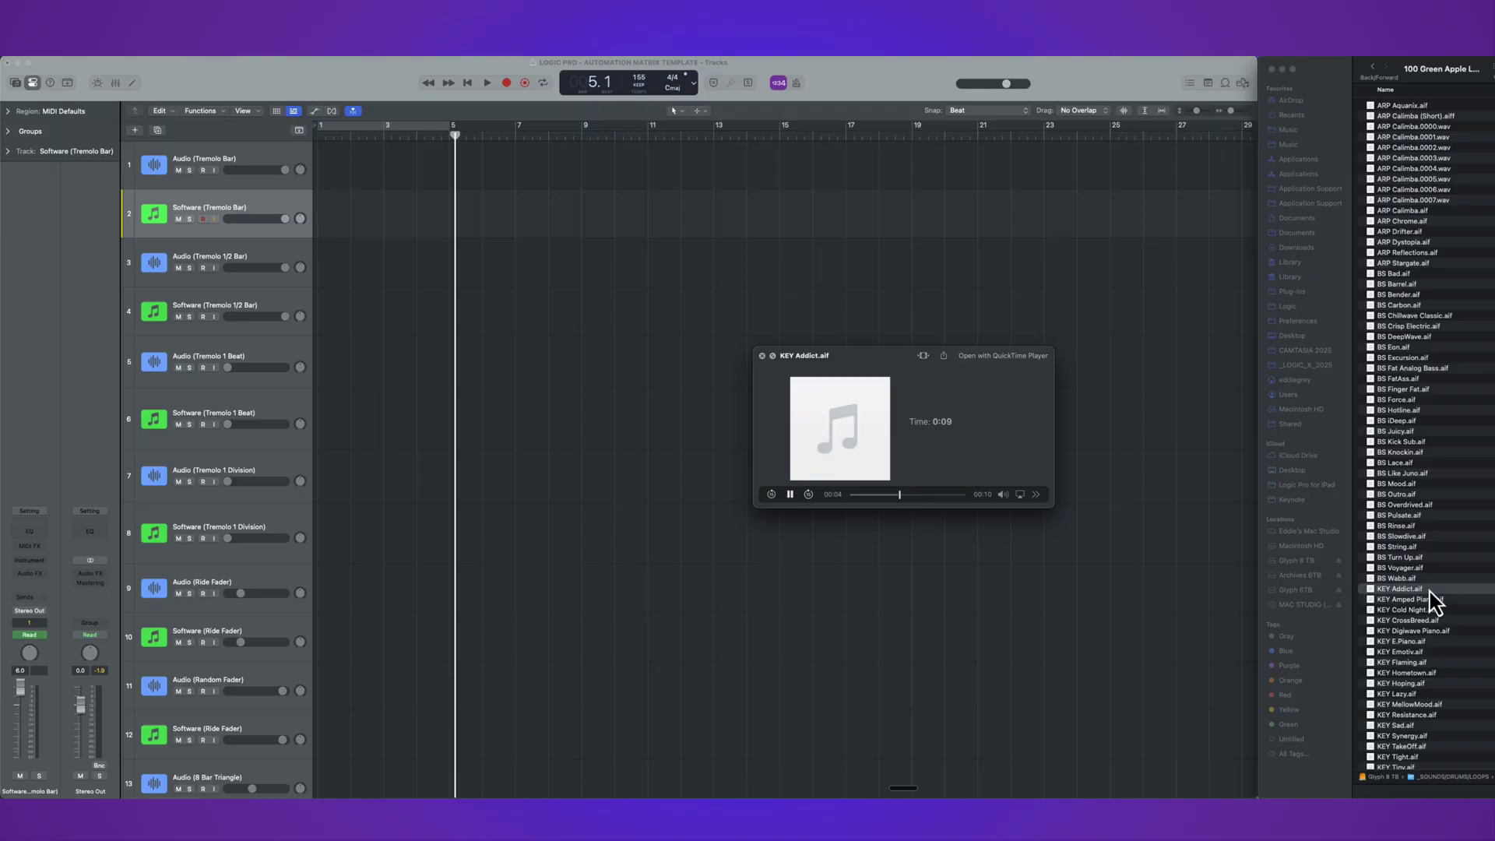
key(space)
Place KEY Addict.aif on the Audio (Tremolo 1 Beat) track, keeping the project tempo.
key(super+Tab)
key(a)
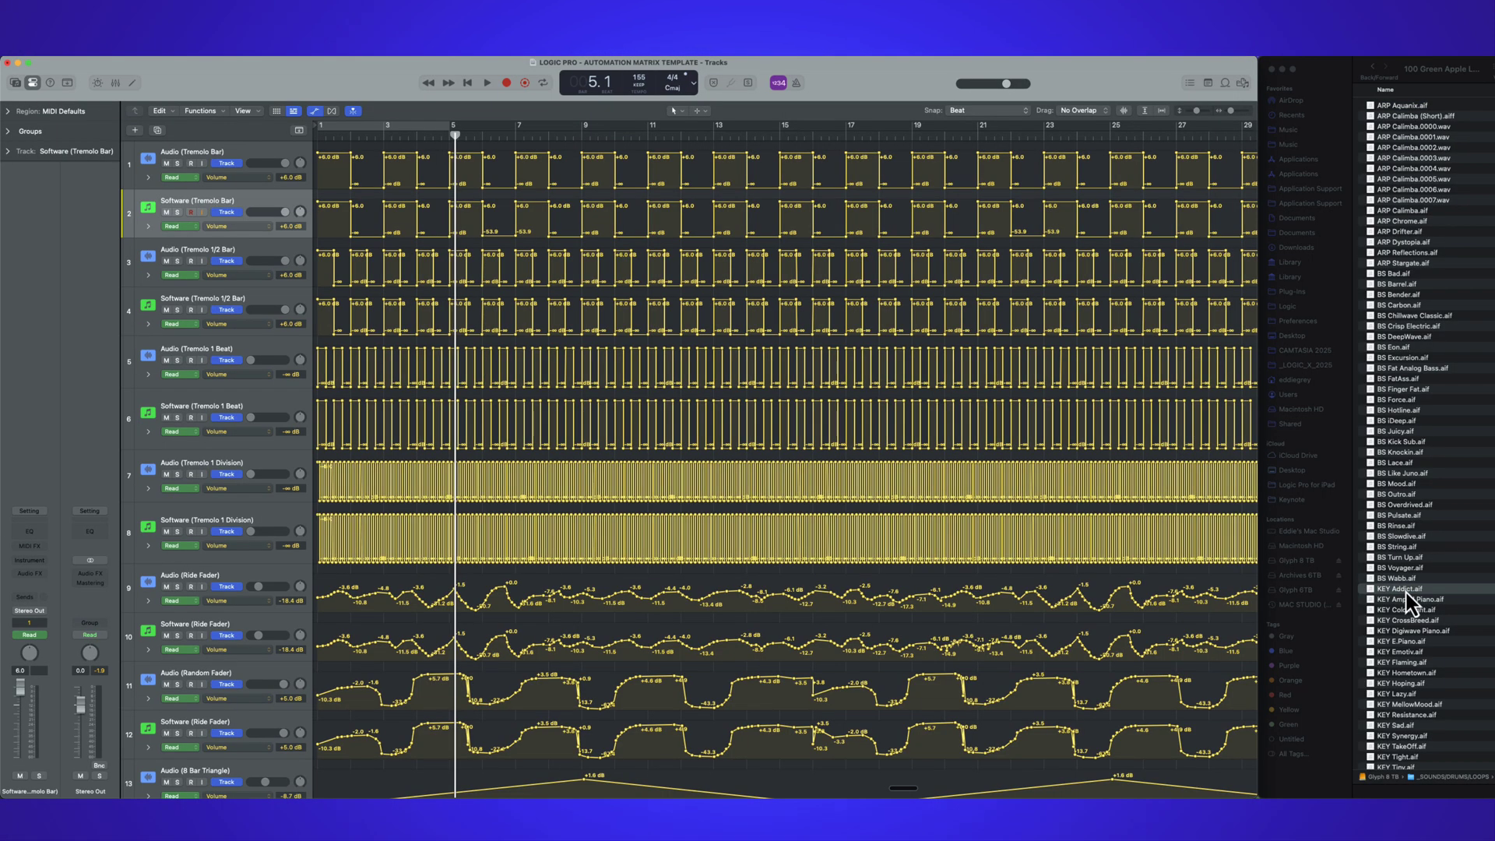
drag(1407, 594, 328, 372)
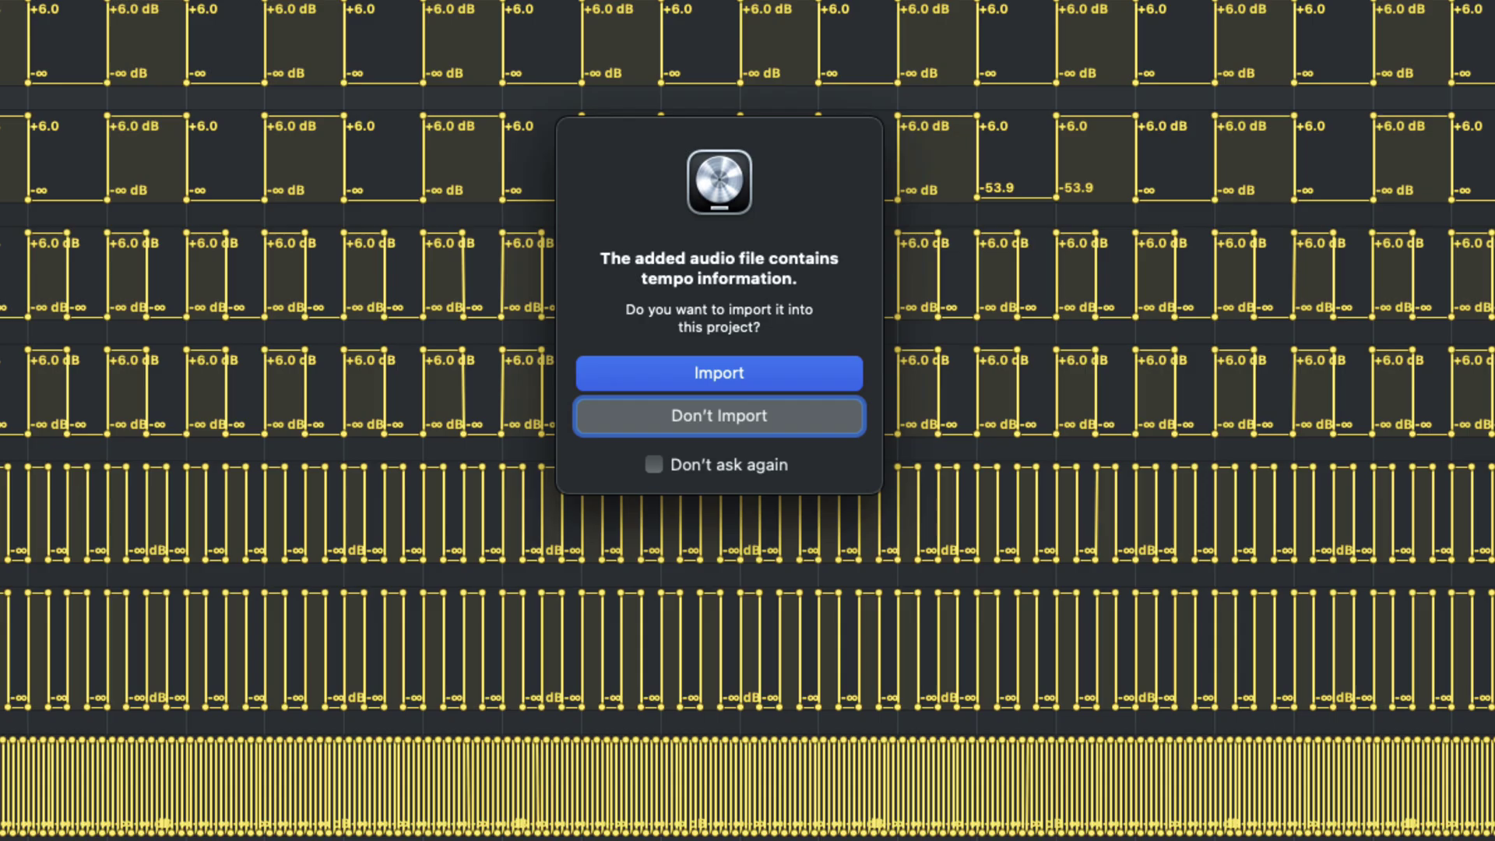
click(729, 425)
Play the project and unsolo the Audio (Tremolo 1 Beat) track.
key(a)
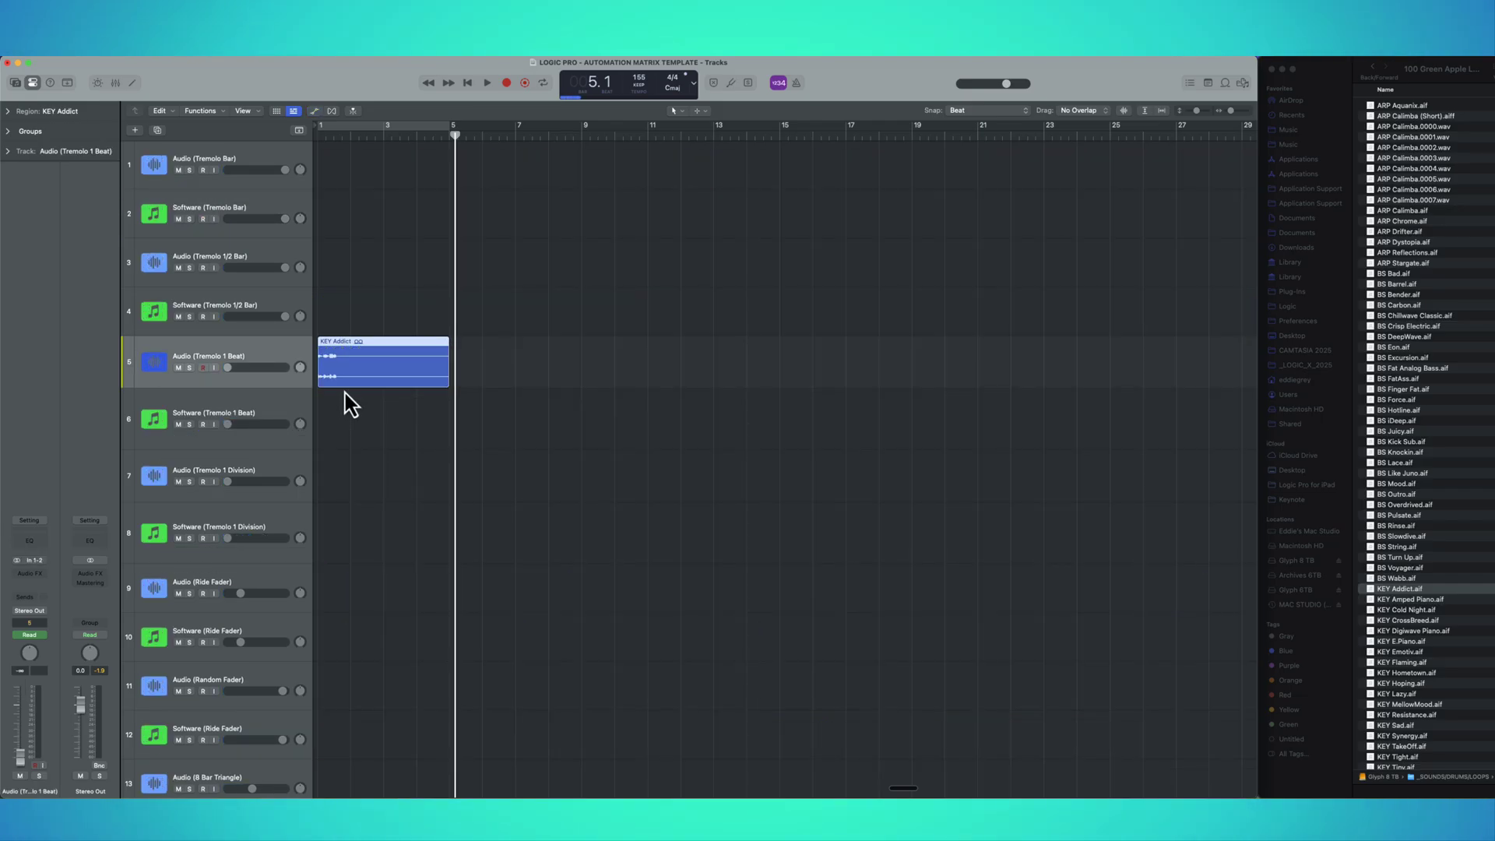
key(a)
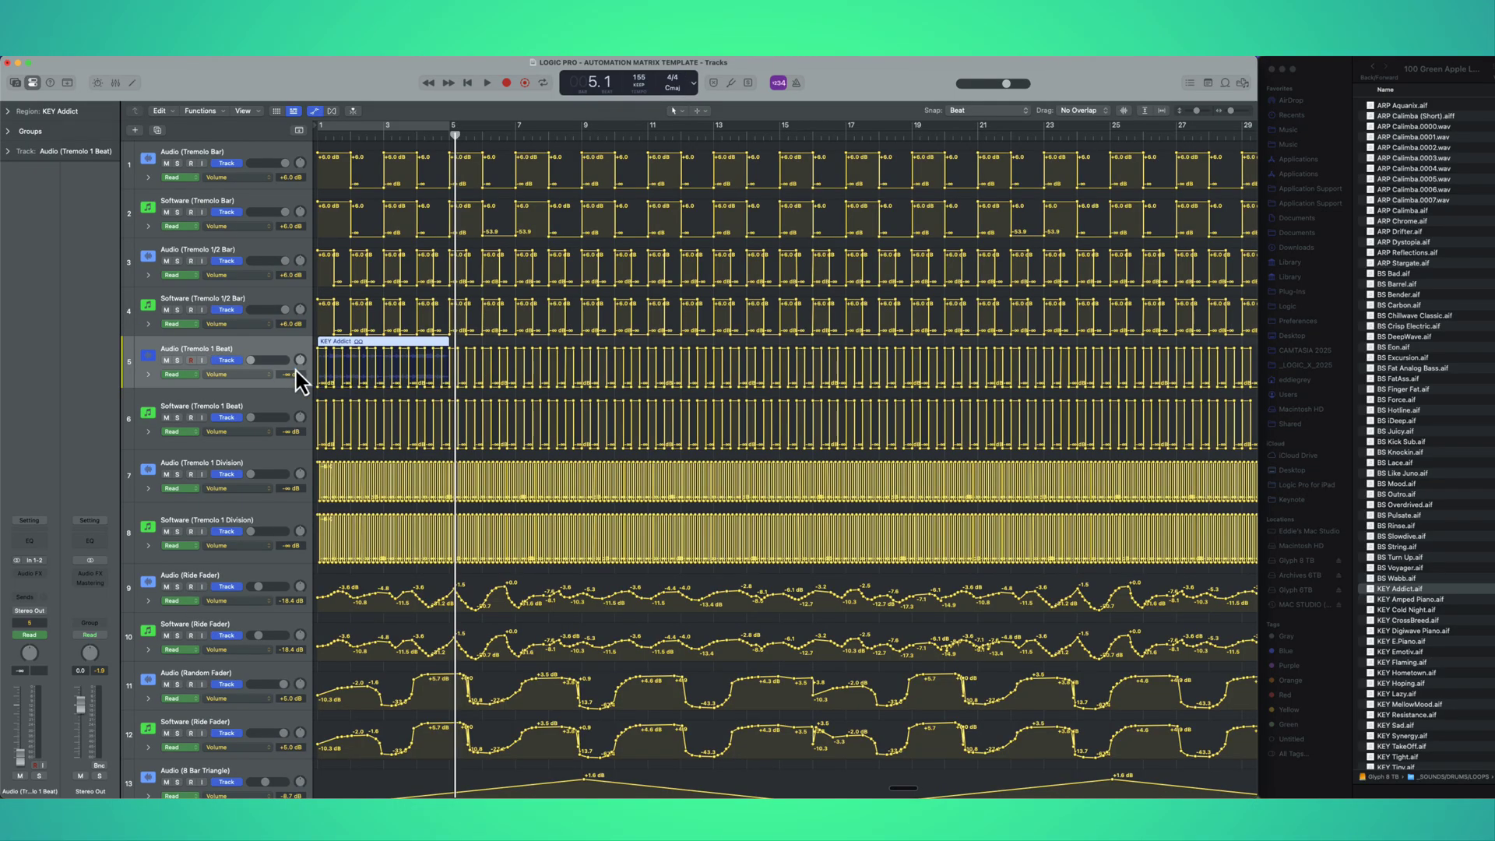
key(space)
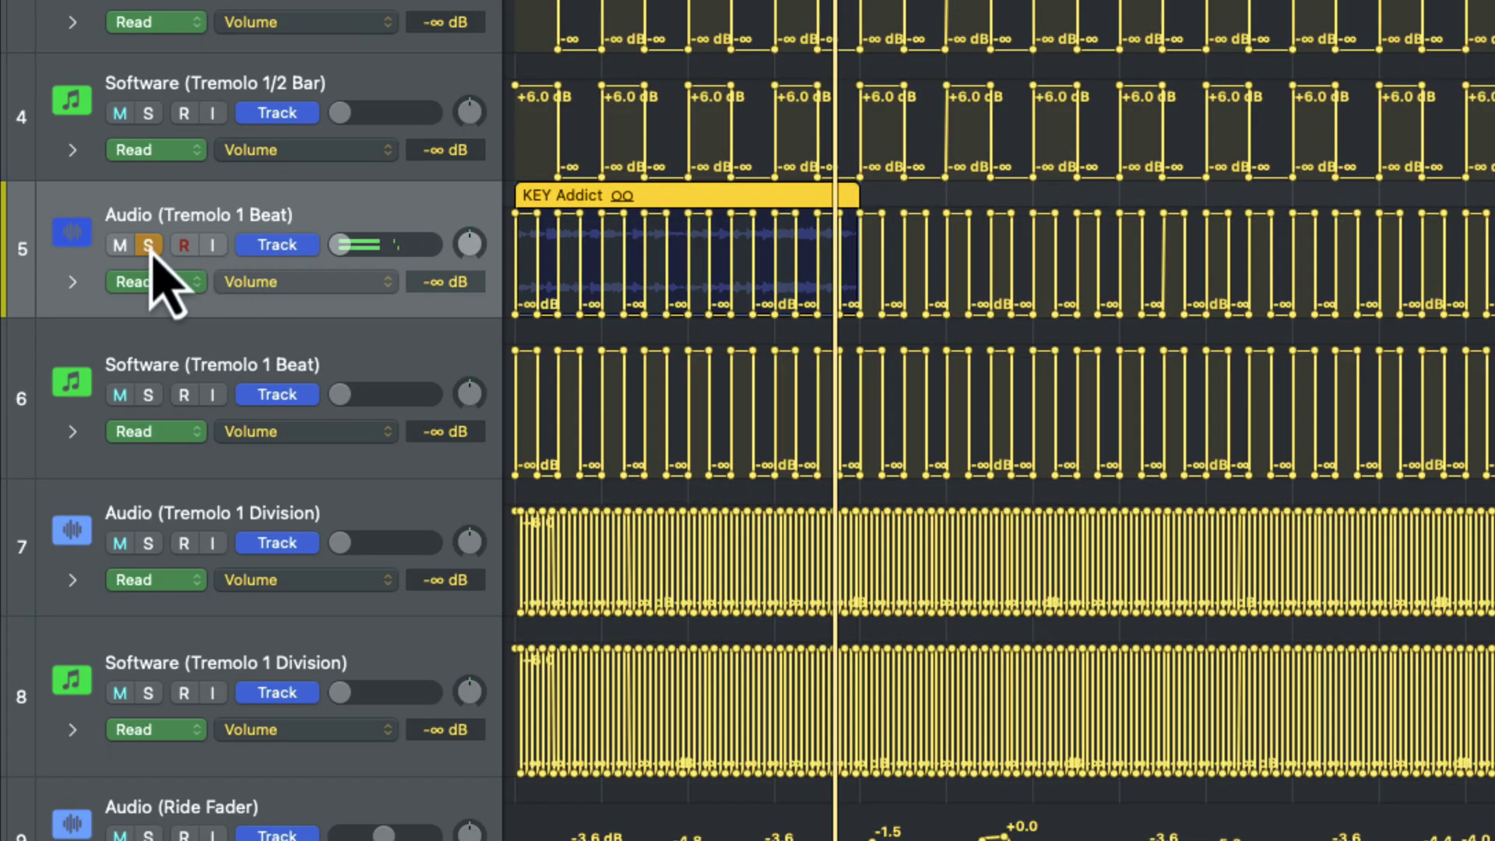
click(225, 251)
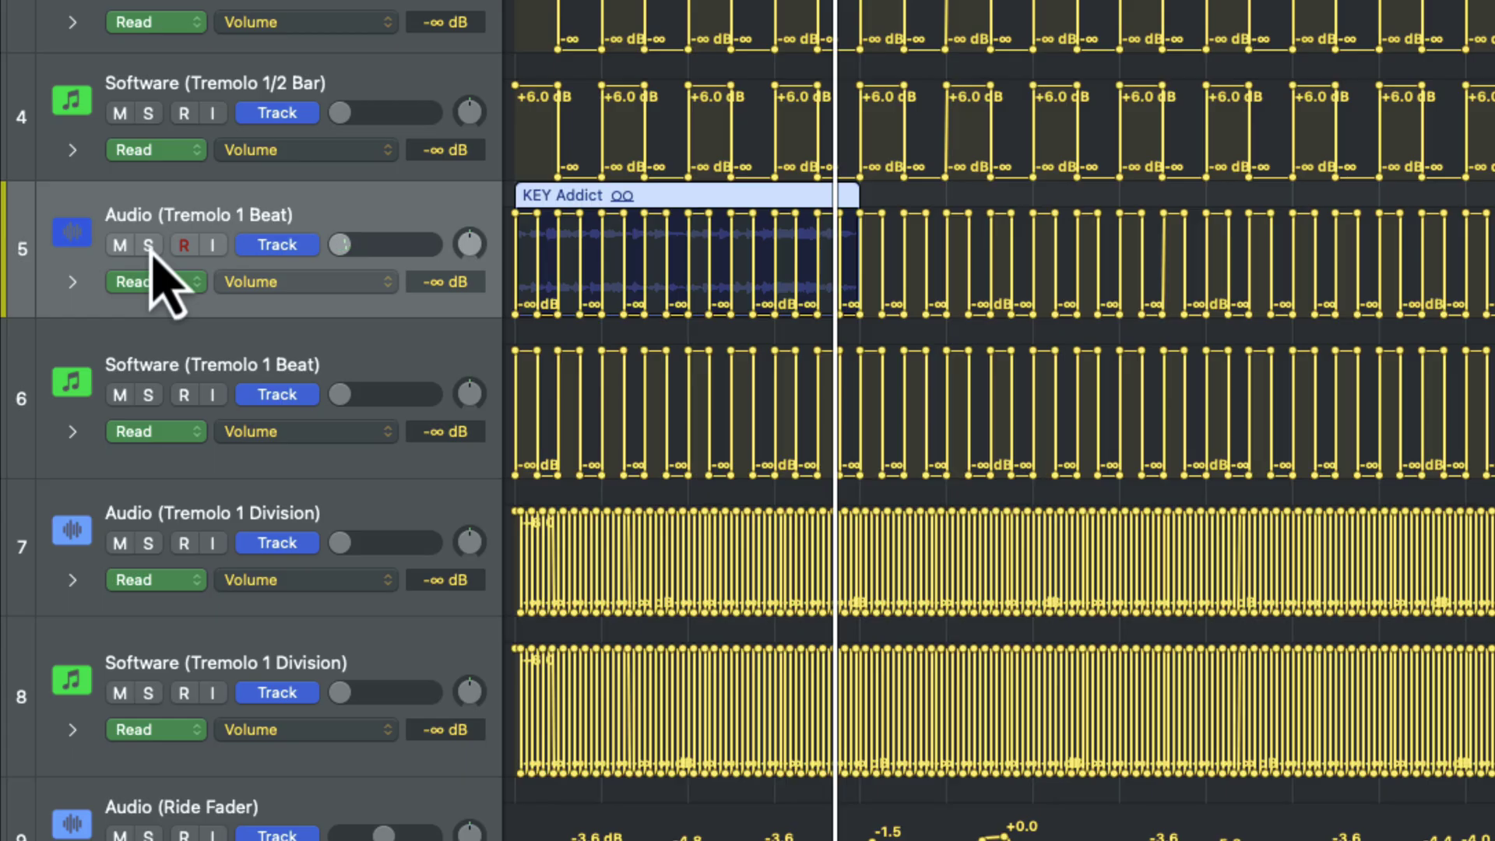
Scroll to track 5 and zoom in horizontally on the KEY Addict region.
scroll(962, 260, down, 5)
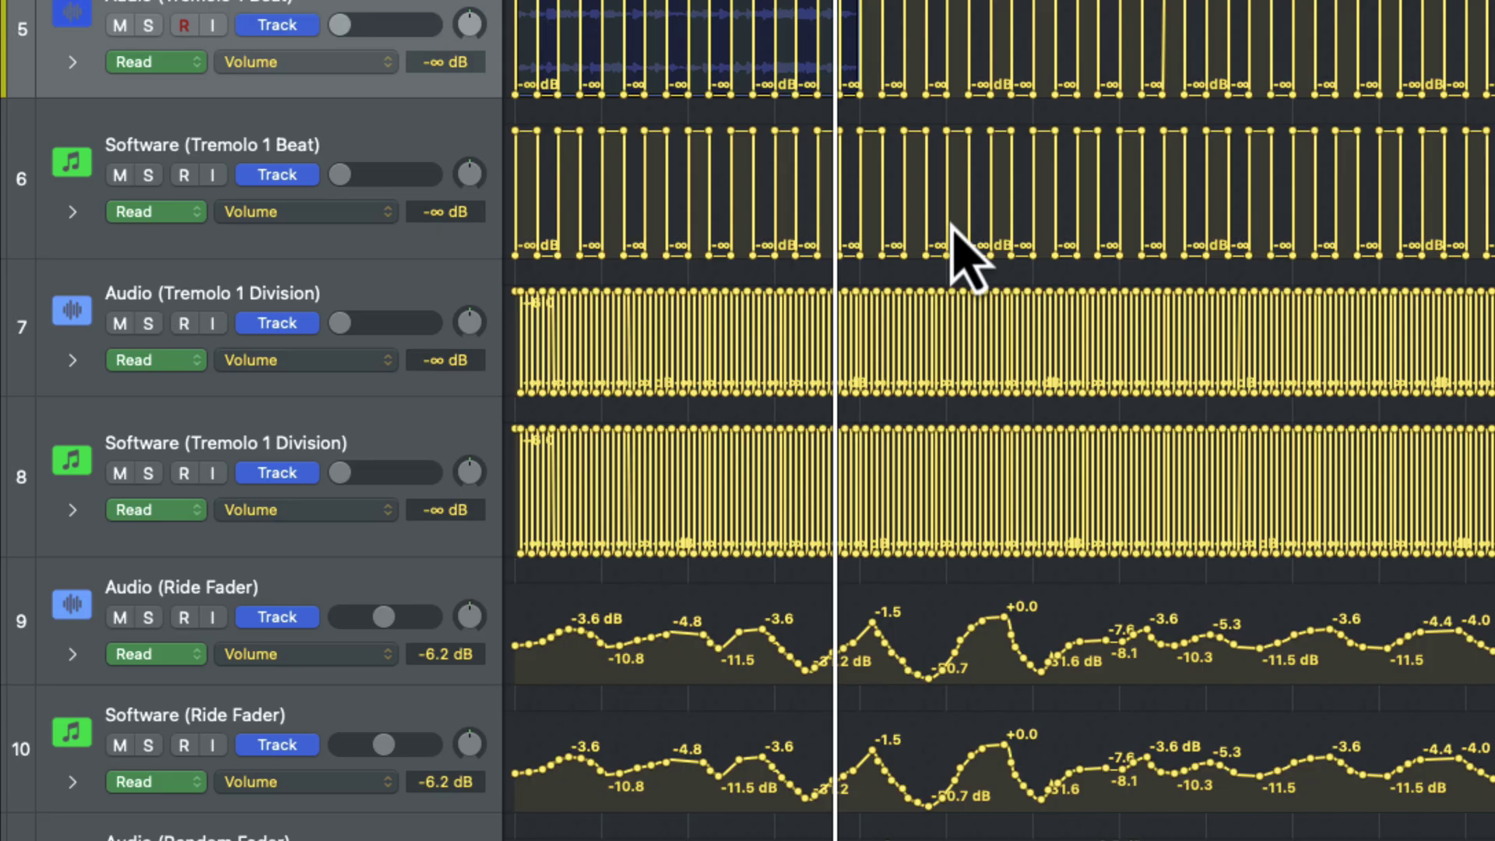
scroll(964, 260, up, 5)
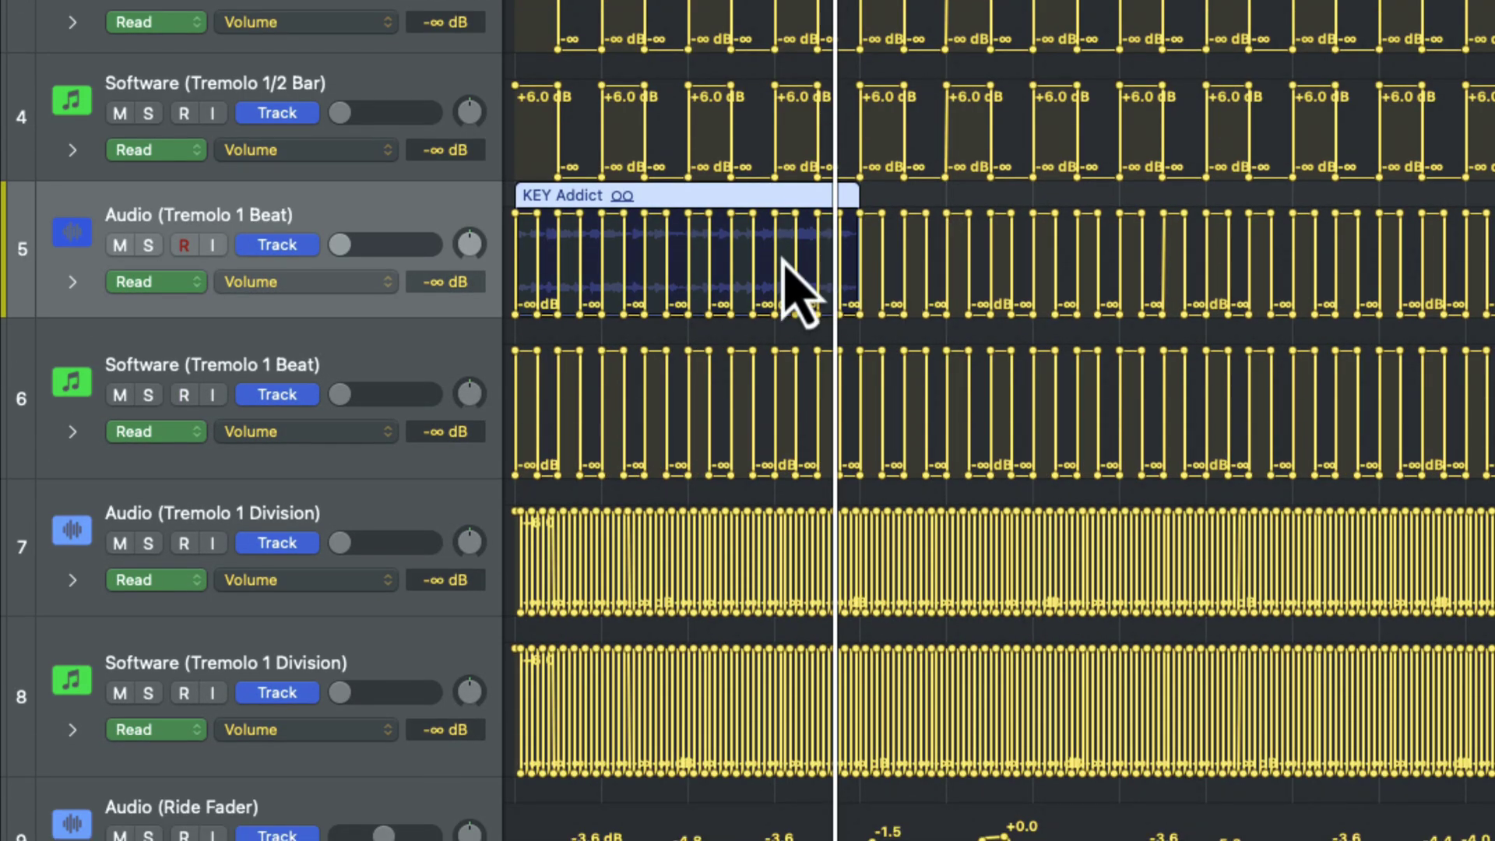
key(super+Right)
key(super+Right)
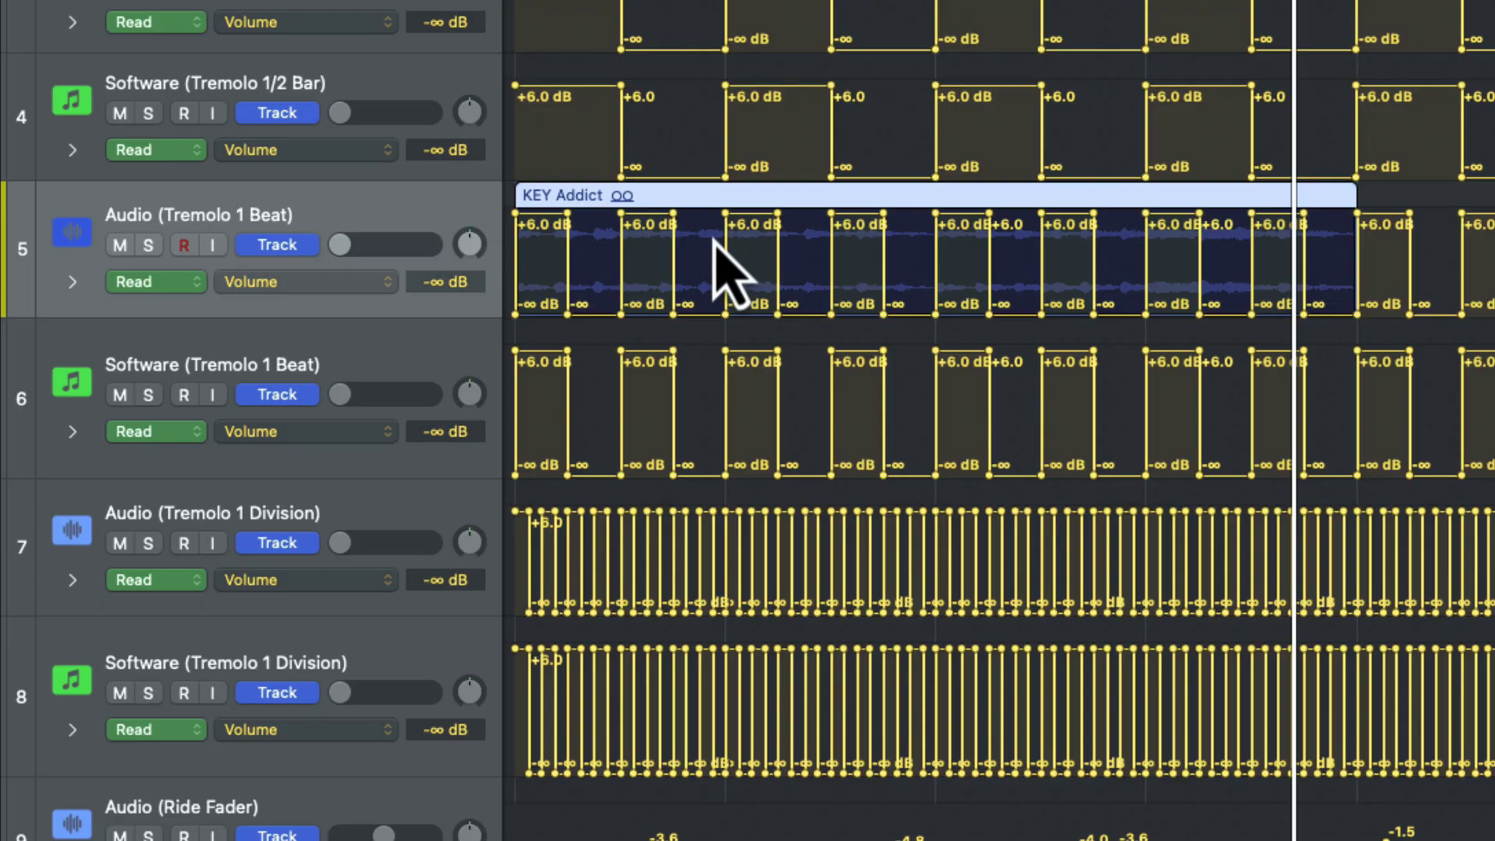
Lower four KEY Addict volume steps to -3.5, -1.8, -13.6 and -11.9 dB.
click(613, 216)
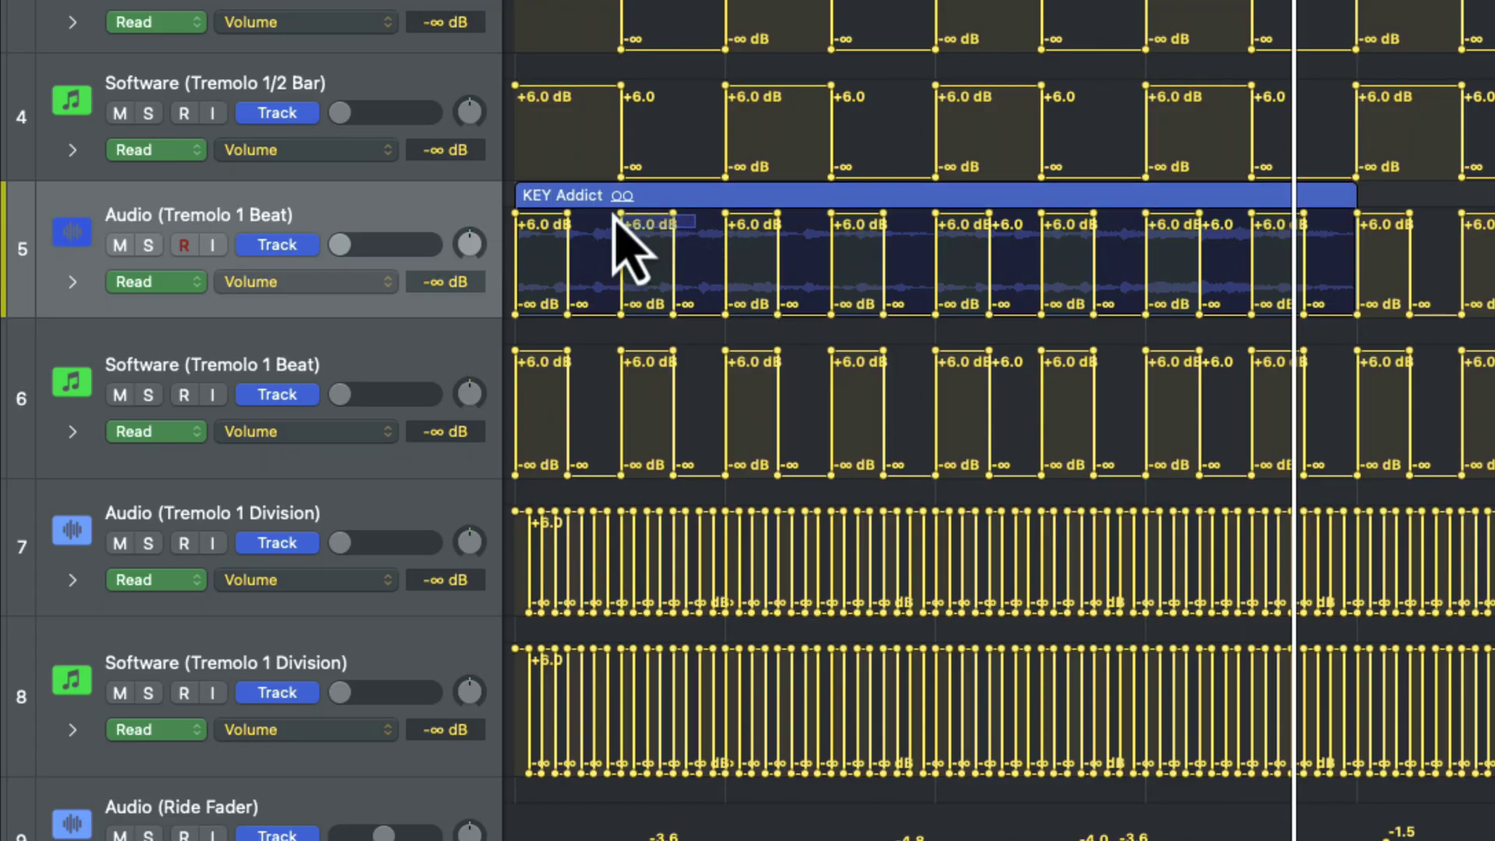
drag(644, 215, 736, 265)
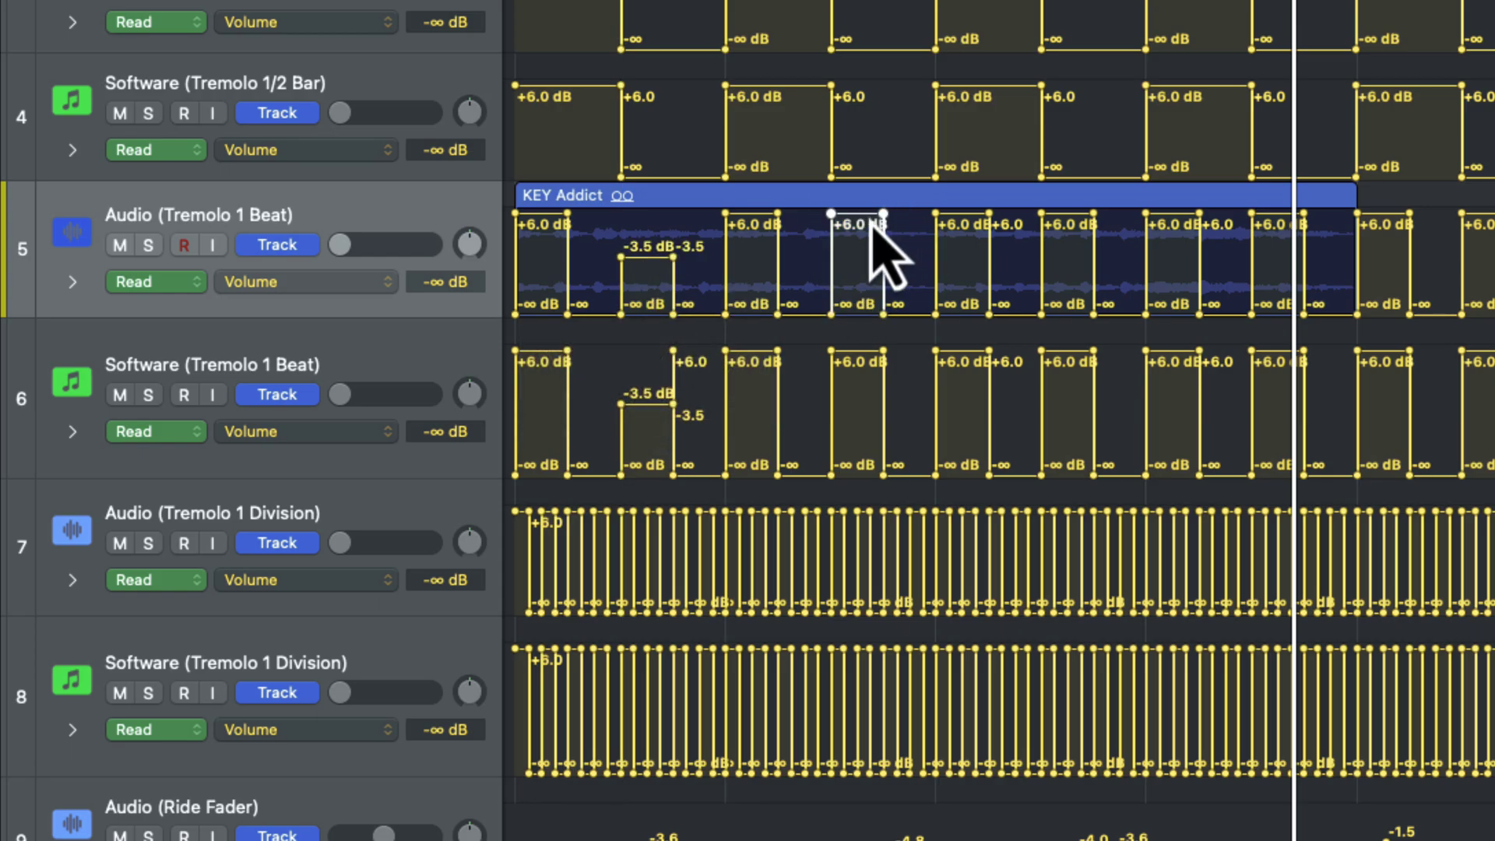
drag(872, 222, 872, 257)
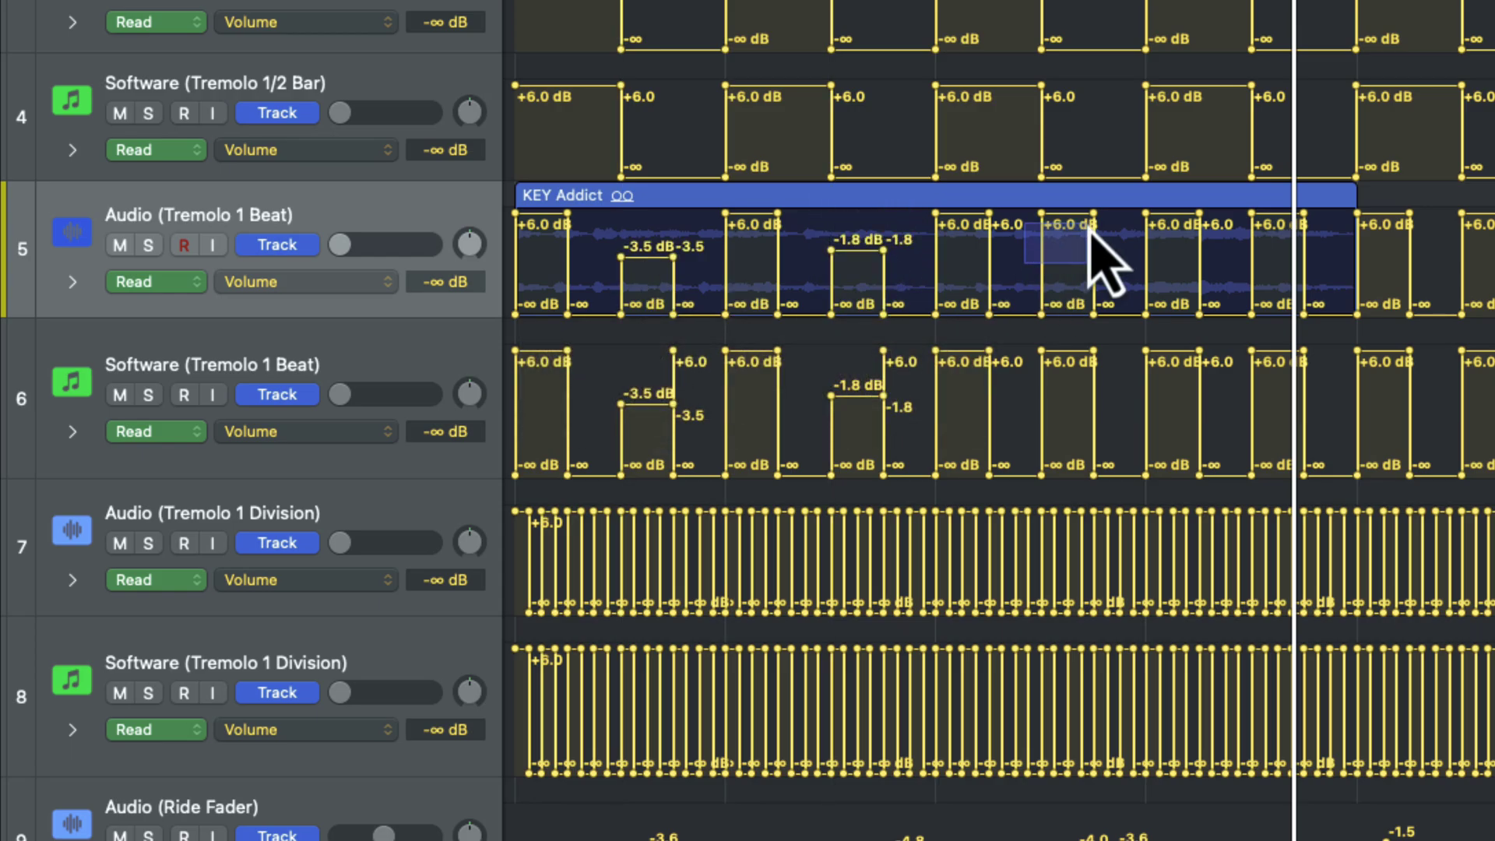
drag(1084, 241, 1112, 271)
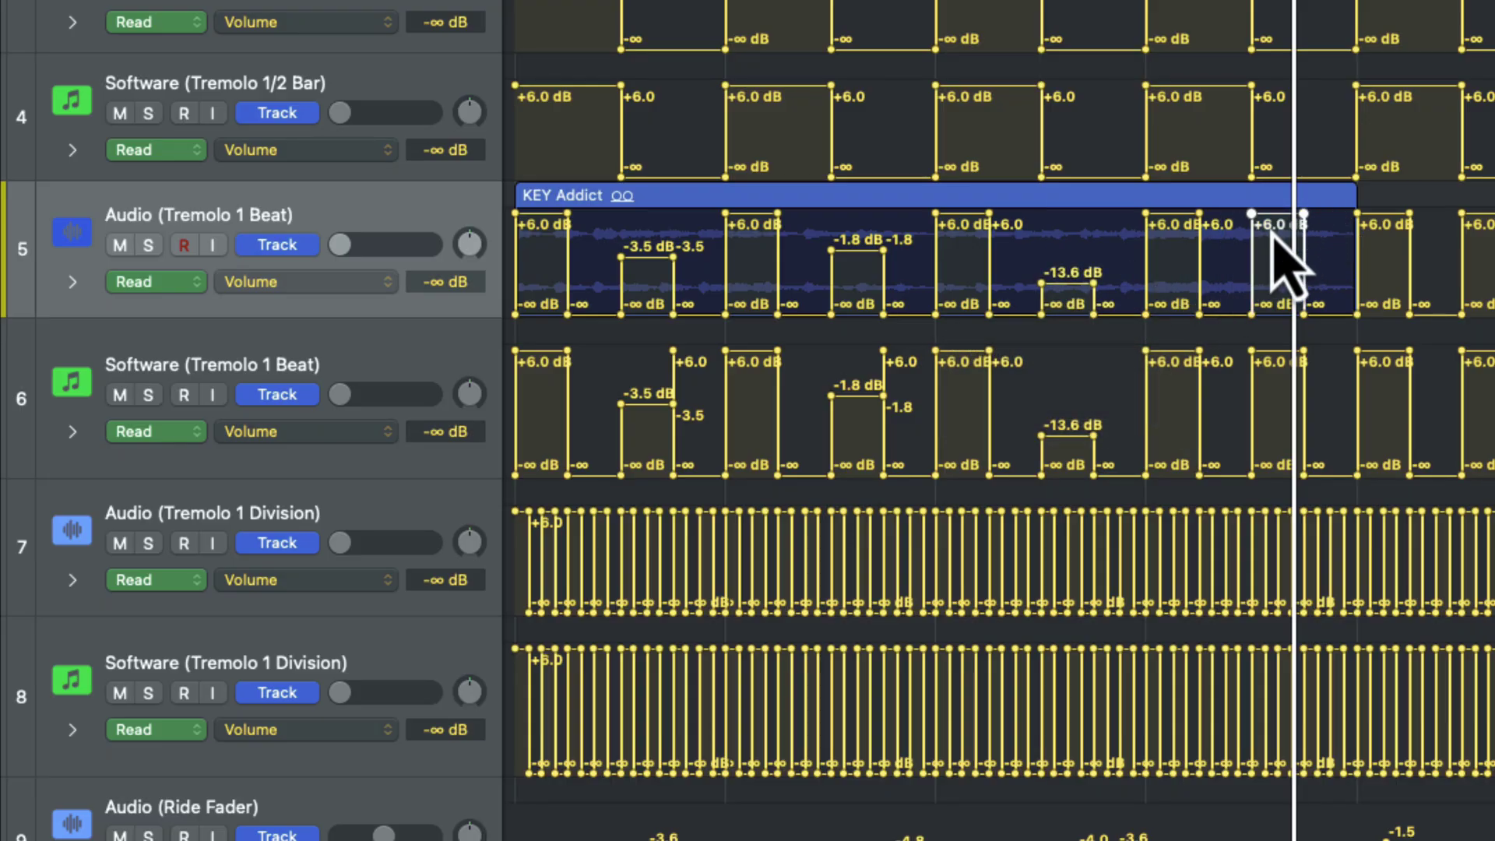
drag(1275, 227, 1272, 291)
key(Return)
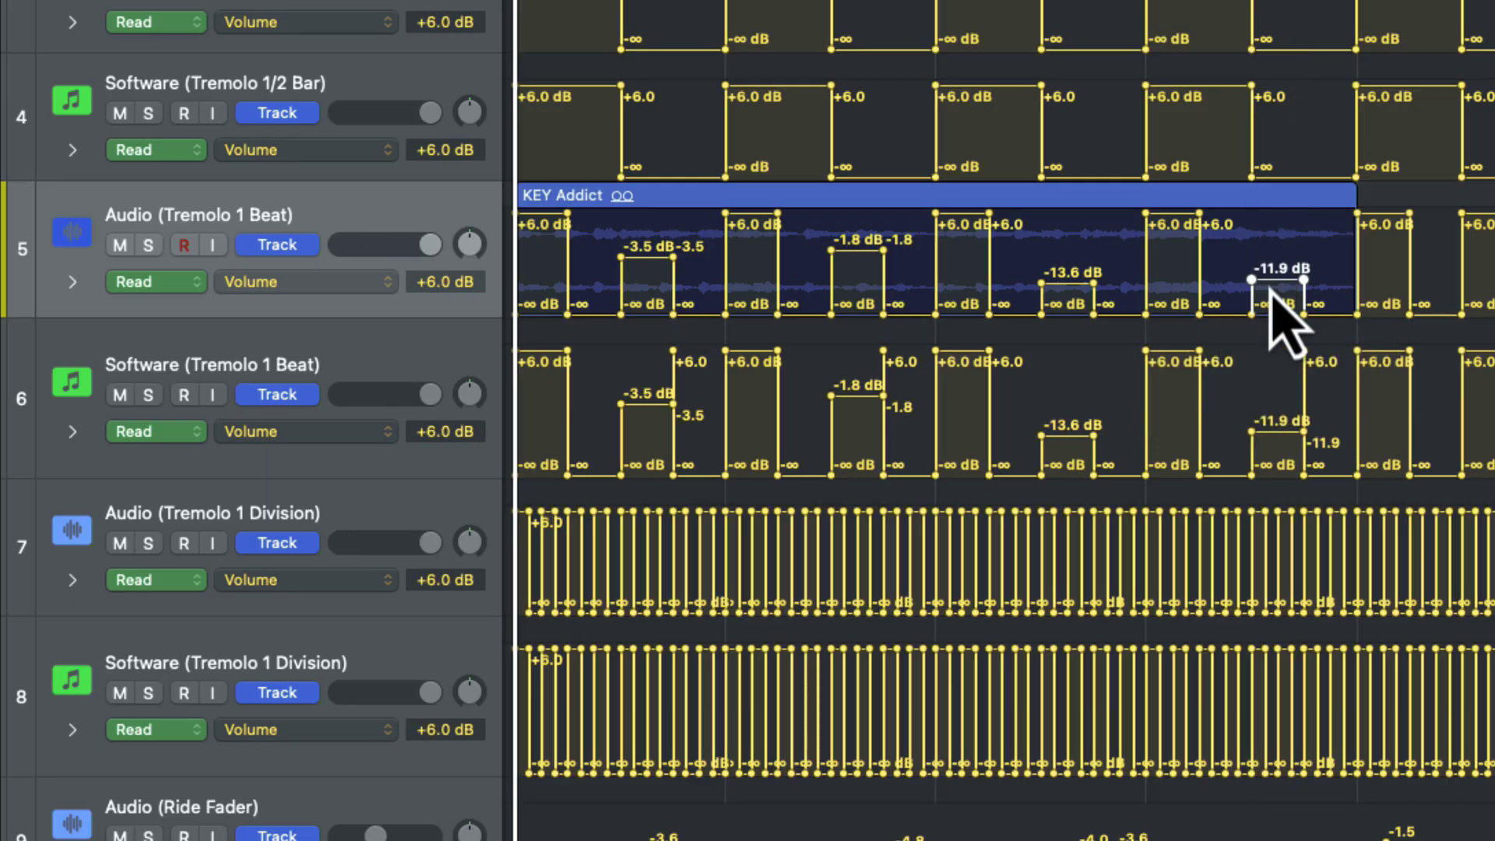
Solo track 5 and play back to audition the new volume steps.
click(149, 245)
key(space)
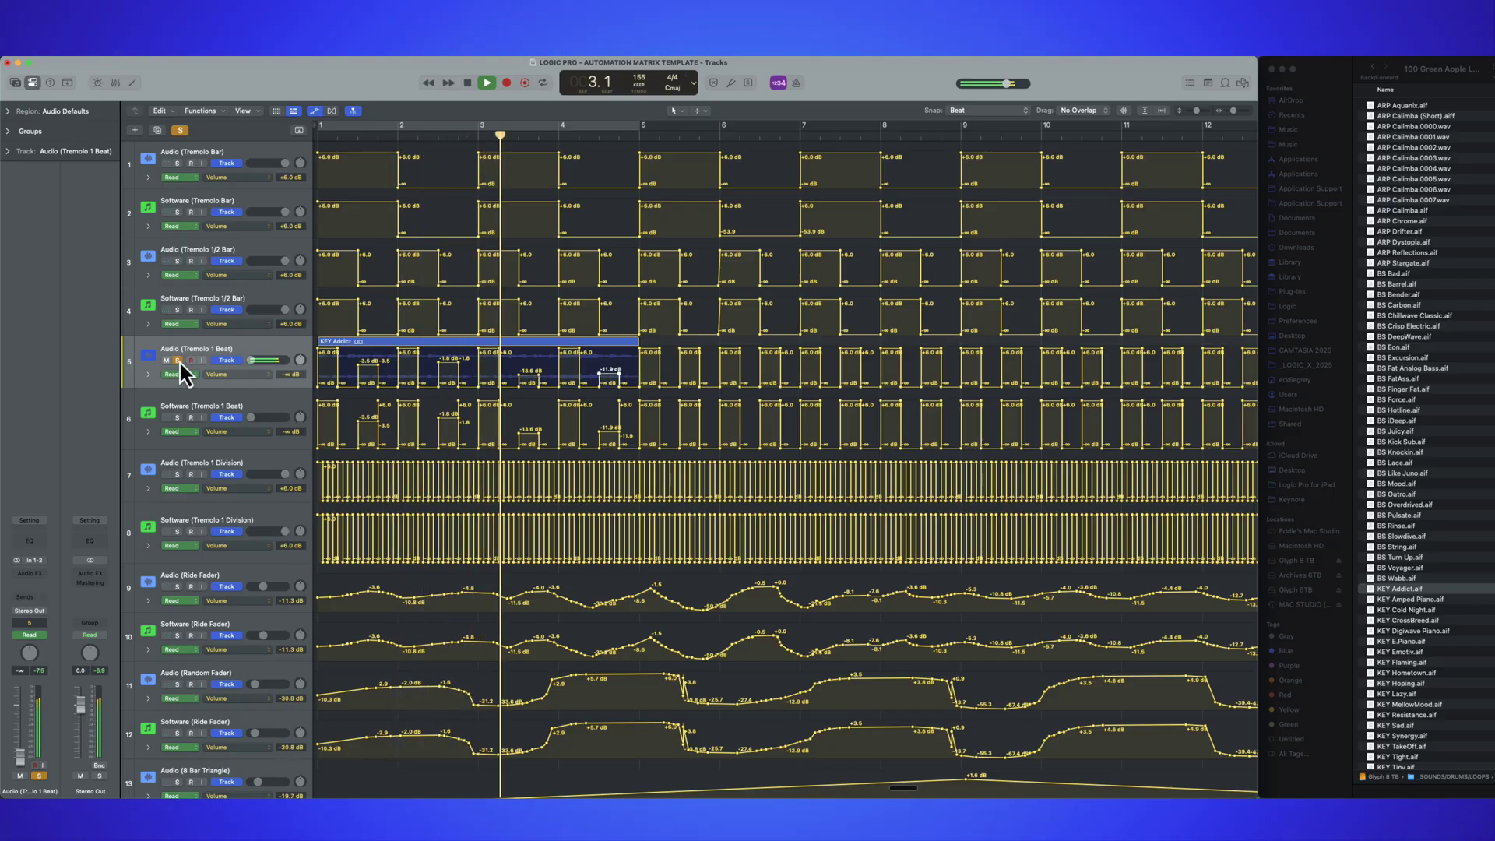
key(space)
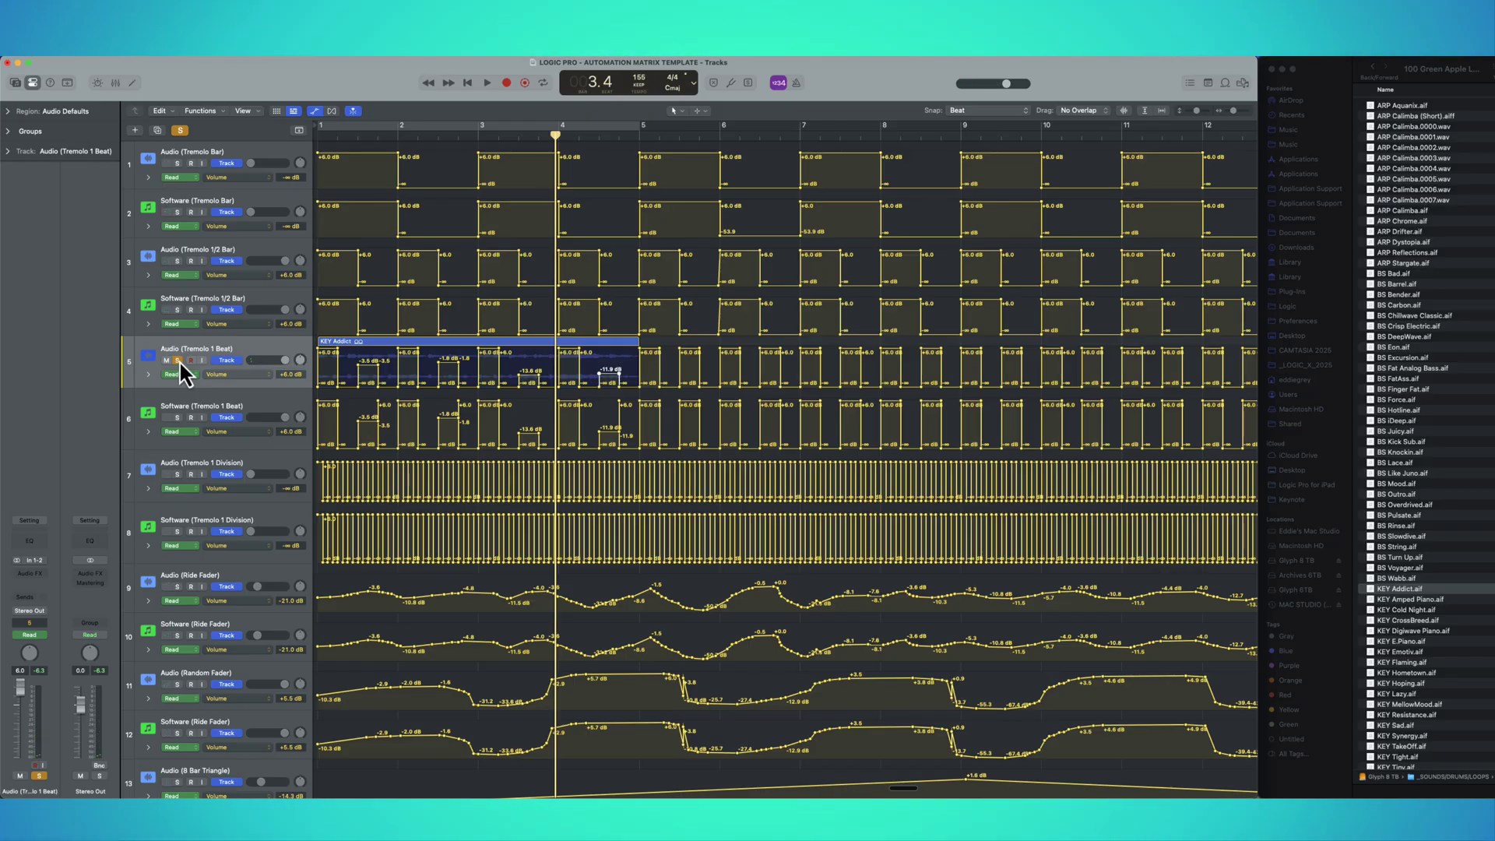
Unsolo track 5 and redisplay automation lanes after scrolling the track list.
click(179, 360)
key(a)
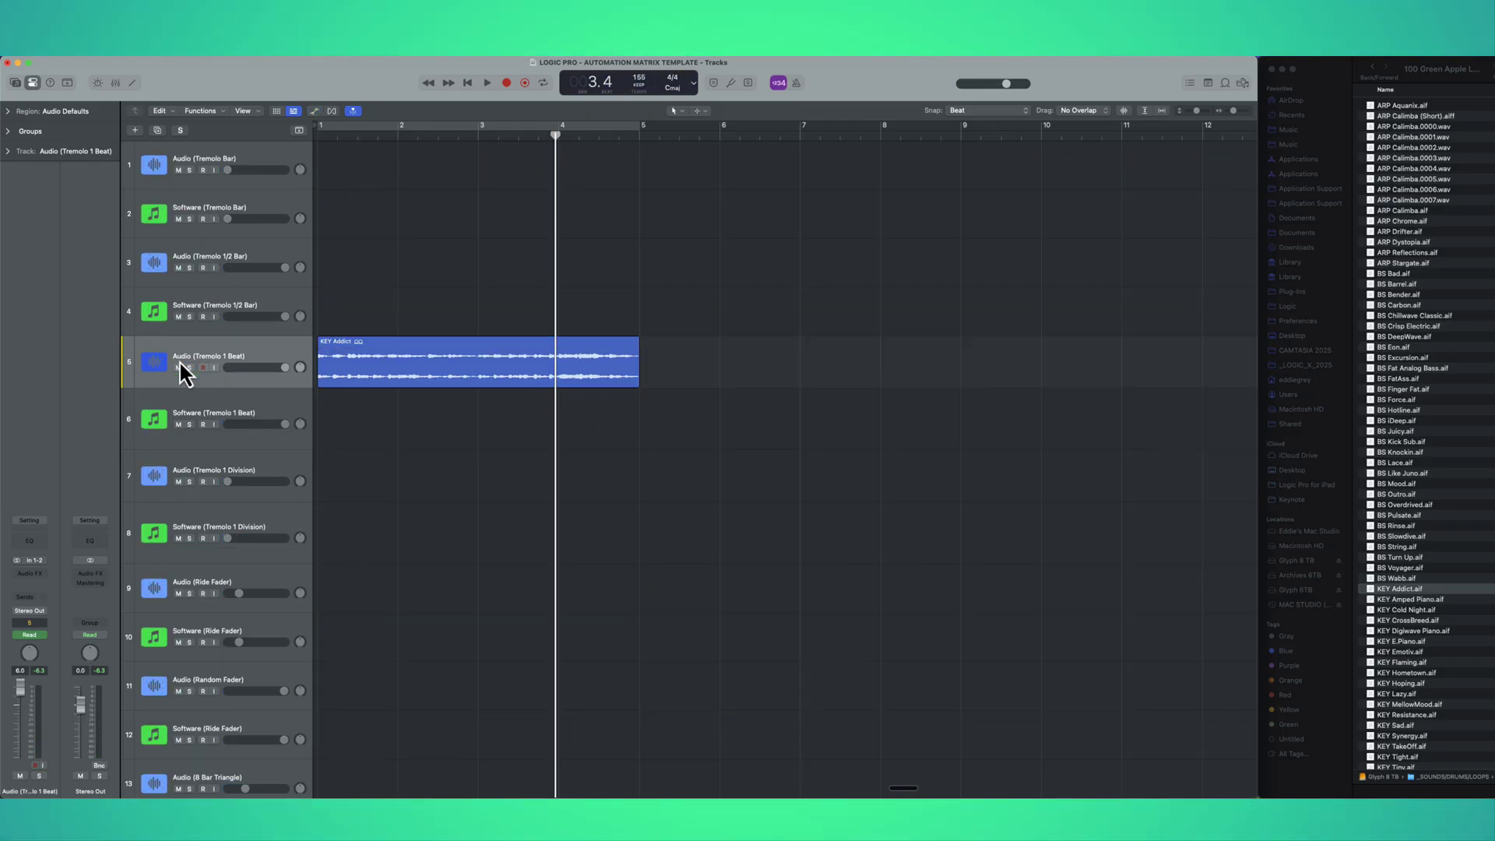
scroll(180, 363, down, 2)
scroll(180, 362, down, 1)
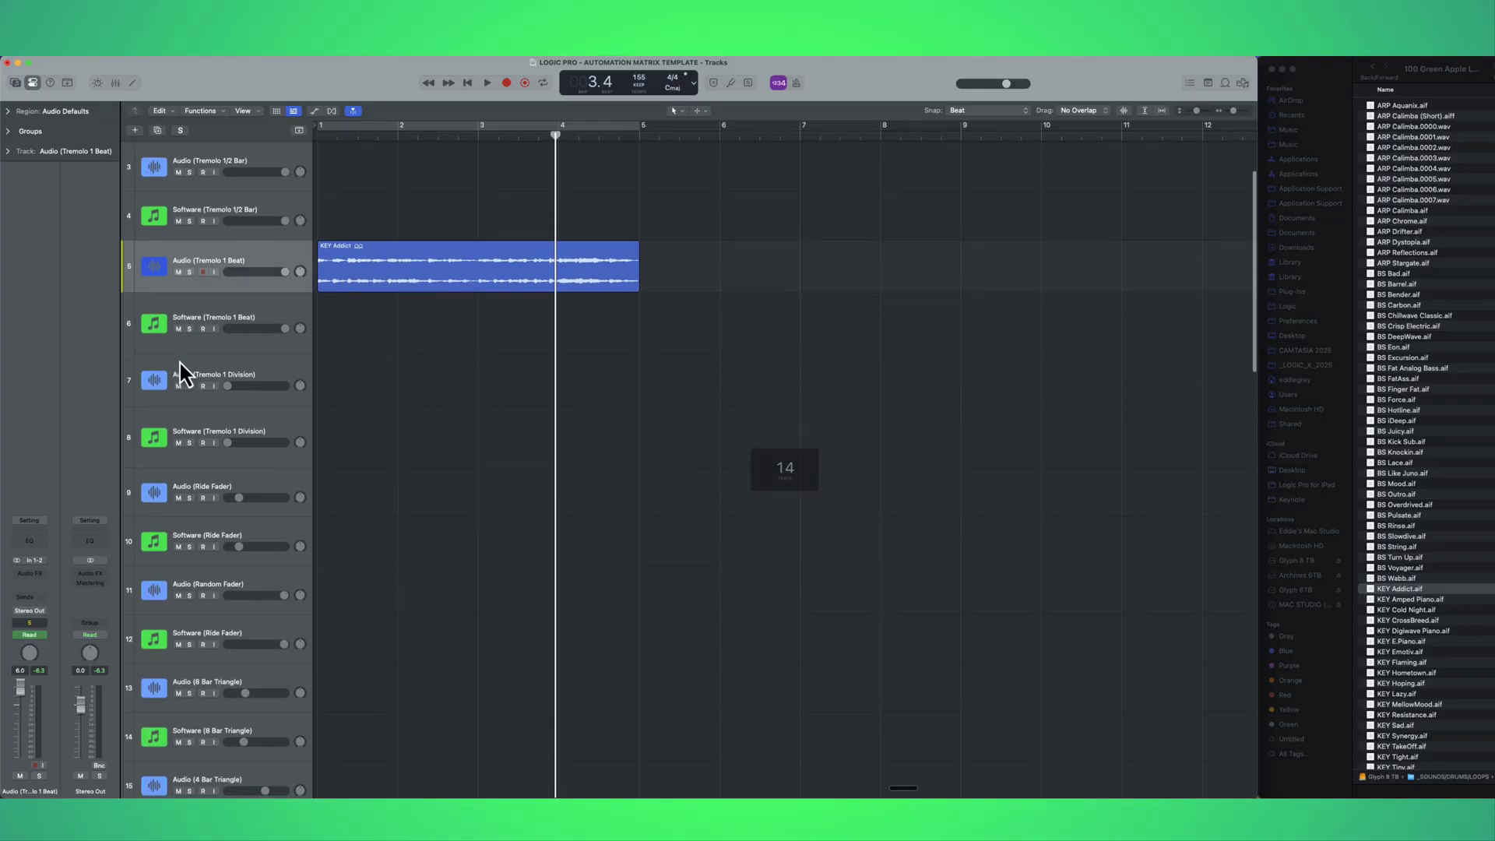
key(a)
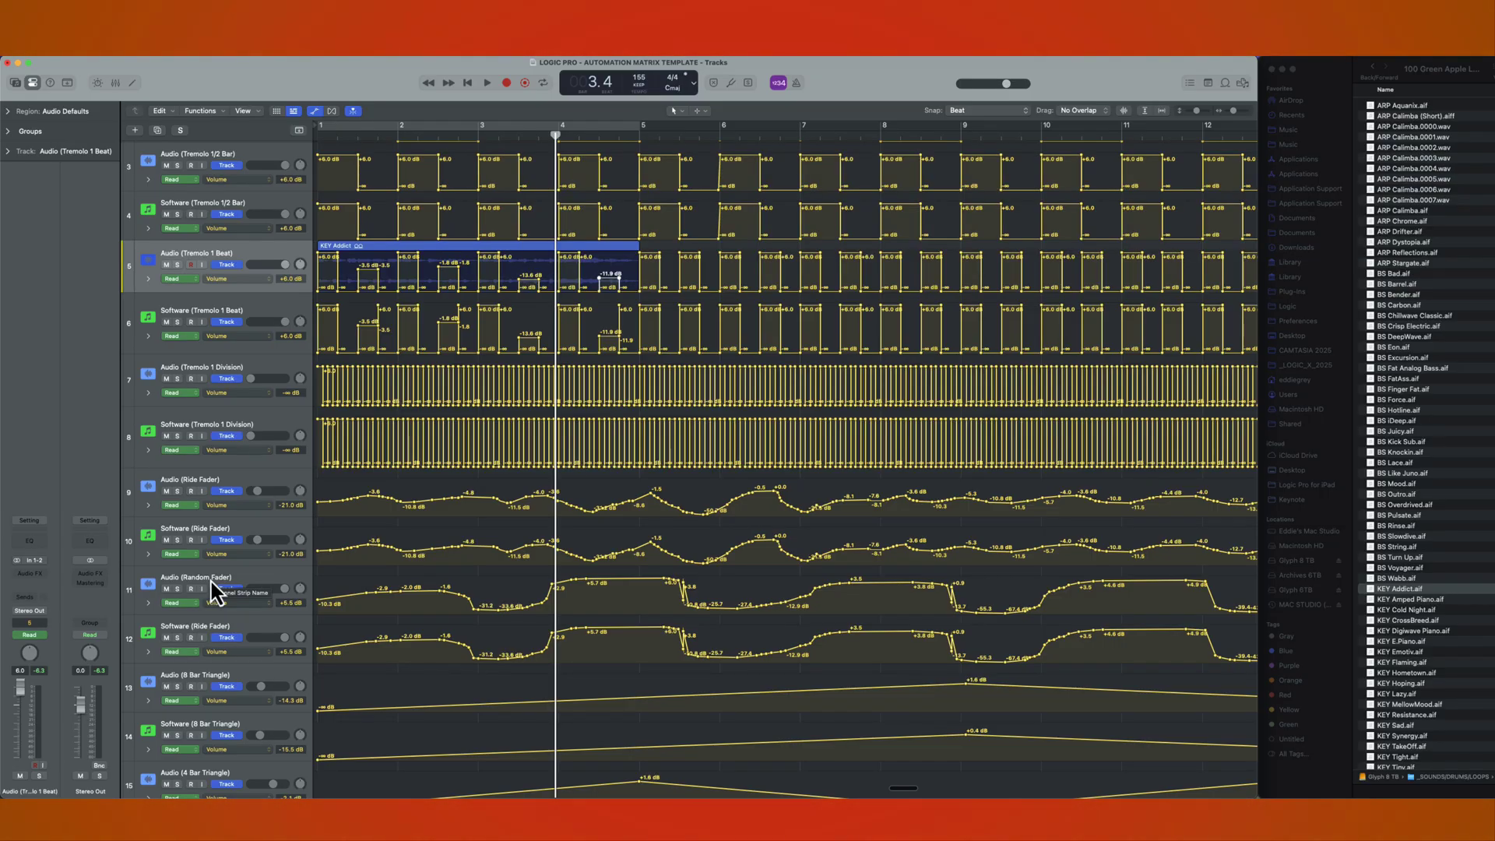
Insert a Channel EQ on Audio (1 Bar Triangle) and drop KEY Amped Piano.aif at bar 1.
scroll(251, 497, down, 6)
click(251, 497)
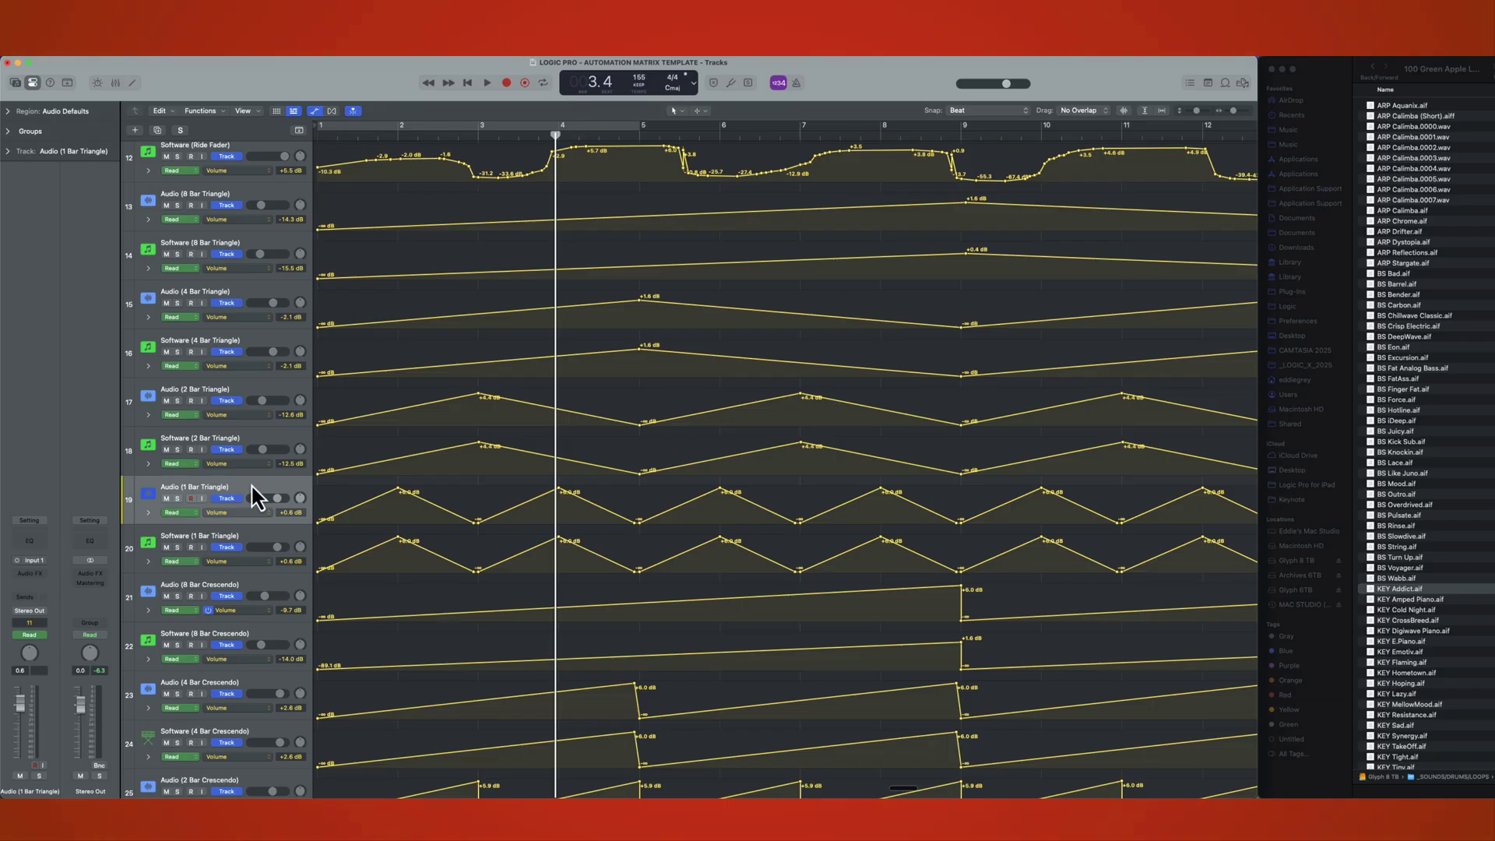
key(a)
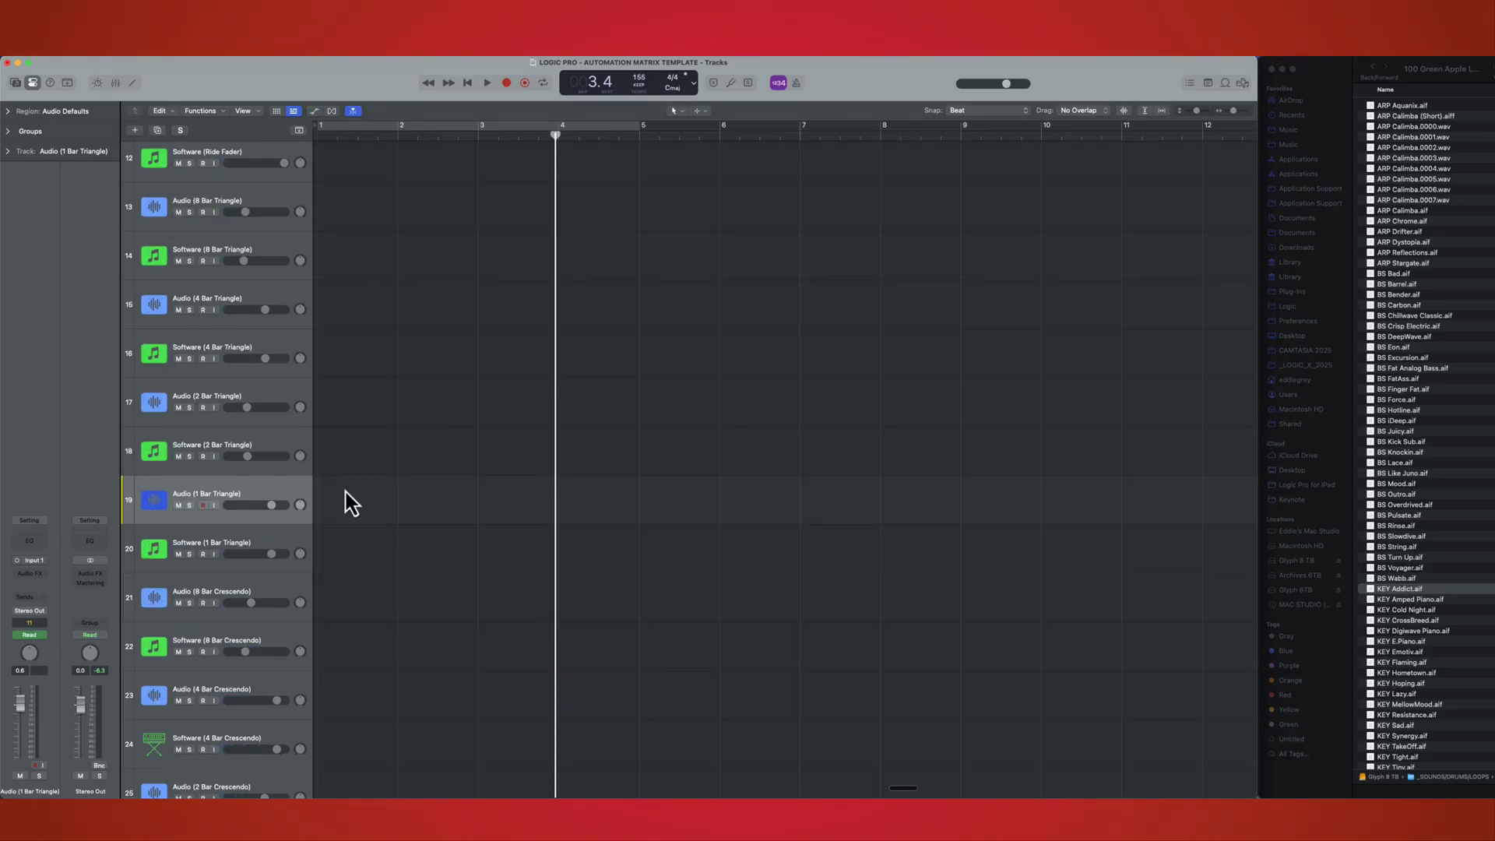
key(a)
key(a)
click(30, 541)
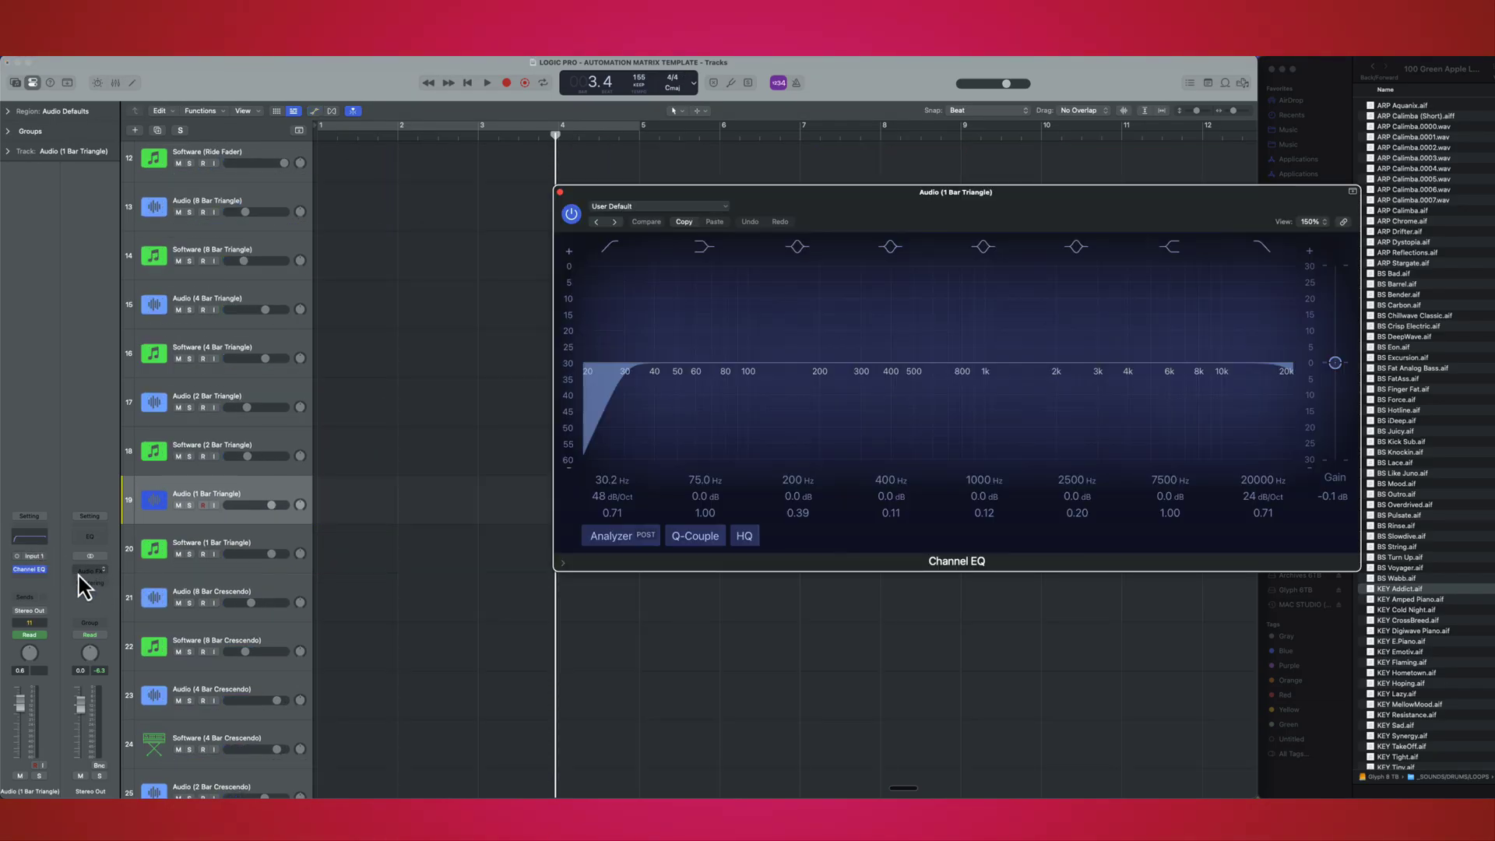
key(super+w)
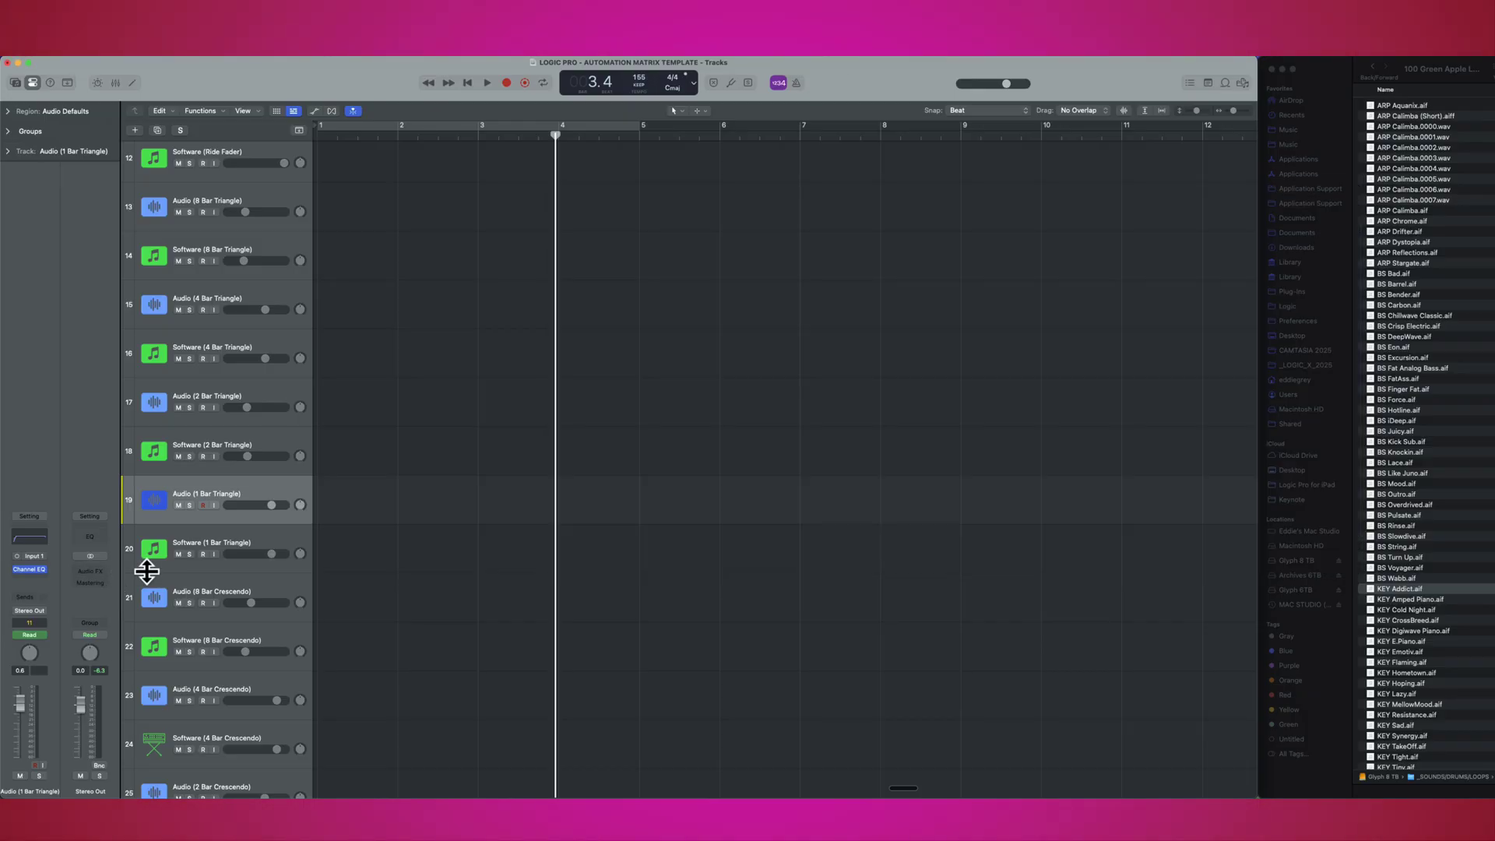
key(a)
key(a)
drag(1429, 604, 338, 502)
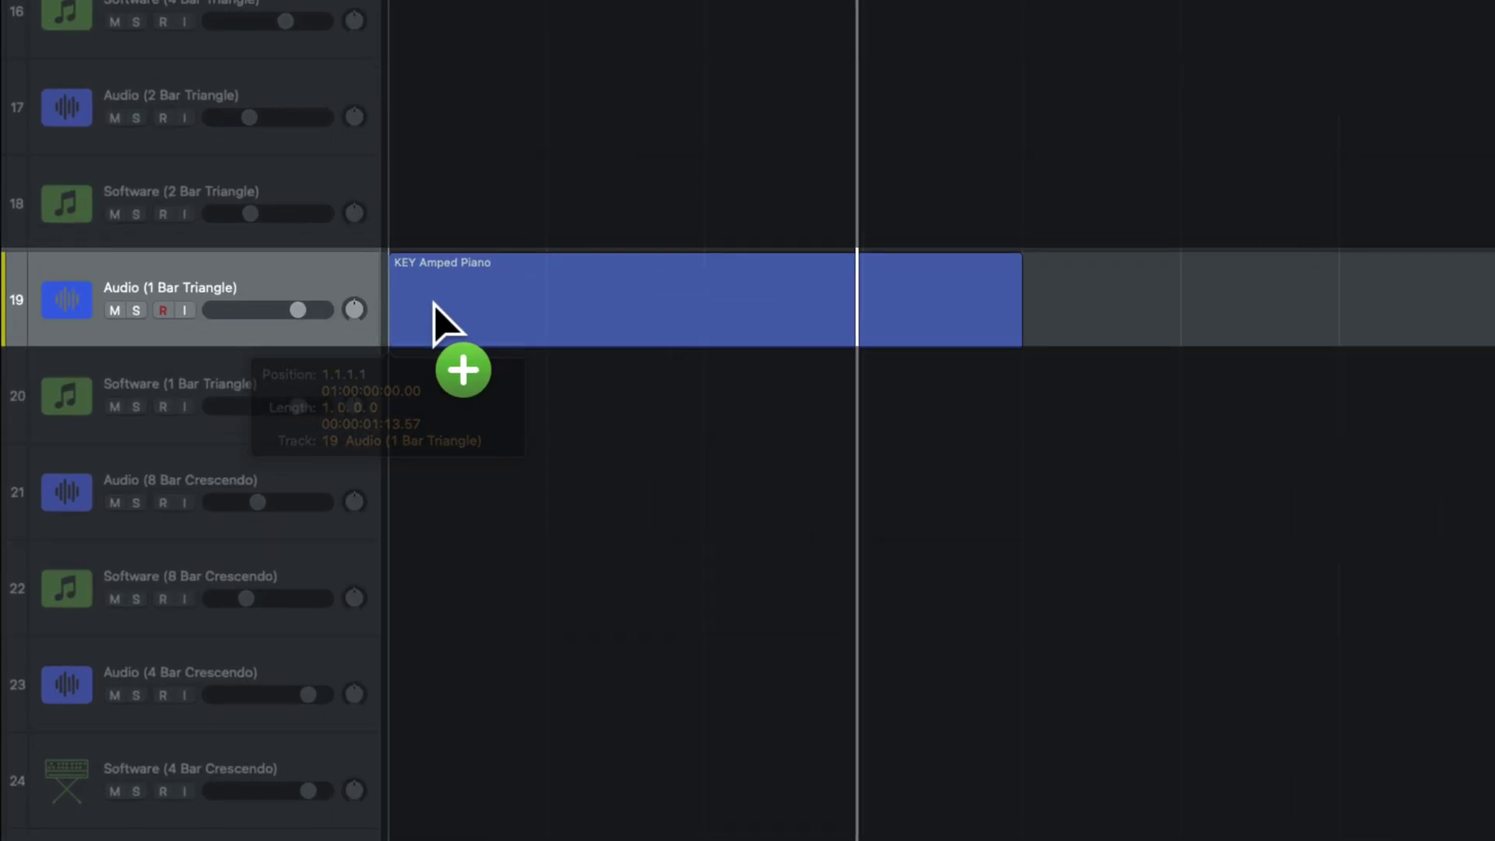
drag(434, 305, 434, 306)
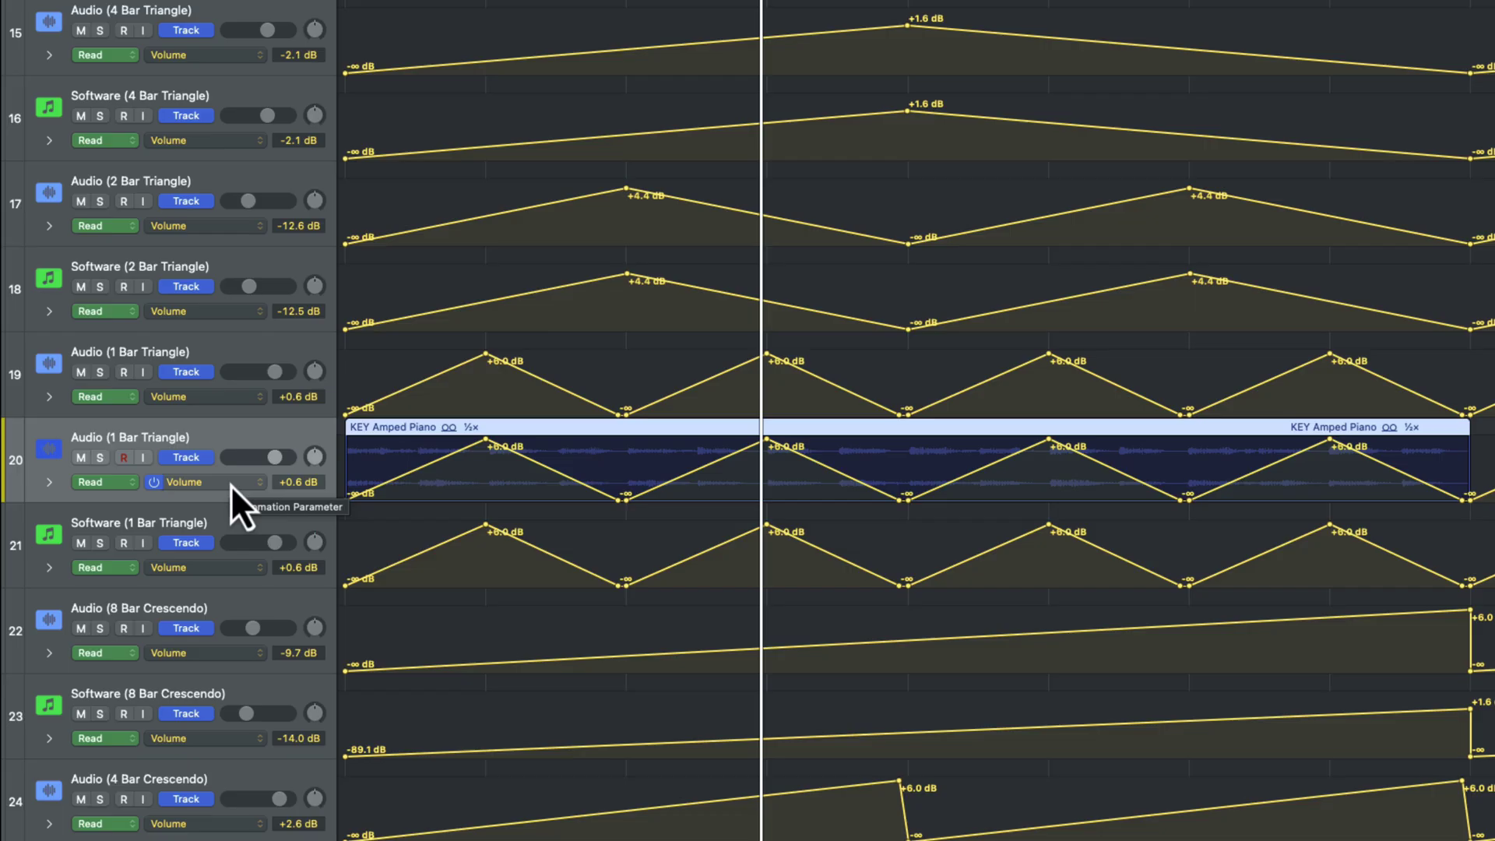
Convert track 20's volume automation to Channel EQ High Cut Frequency.
click(230, 484)
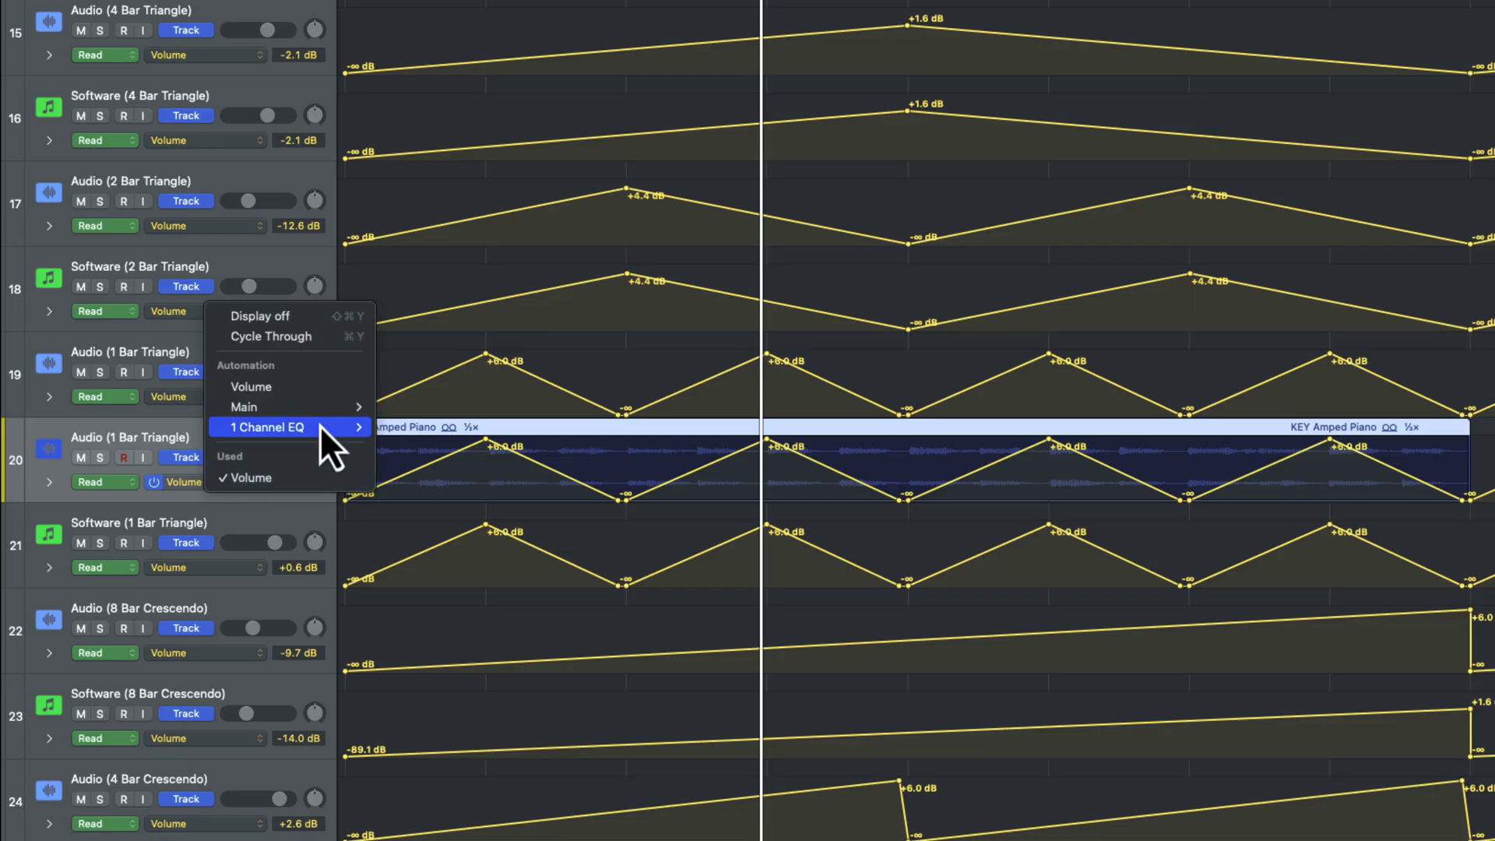
mouse_move(316, 428)
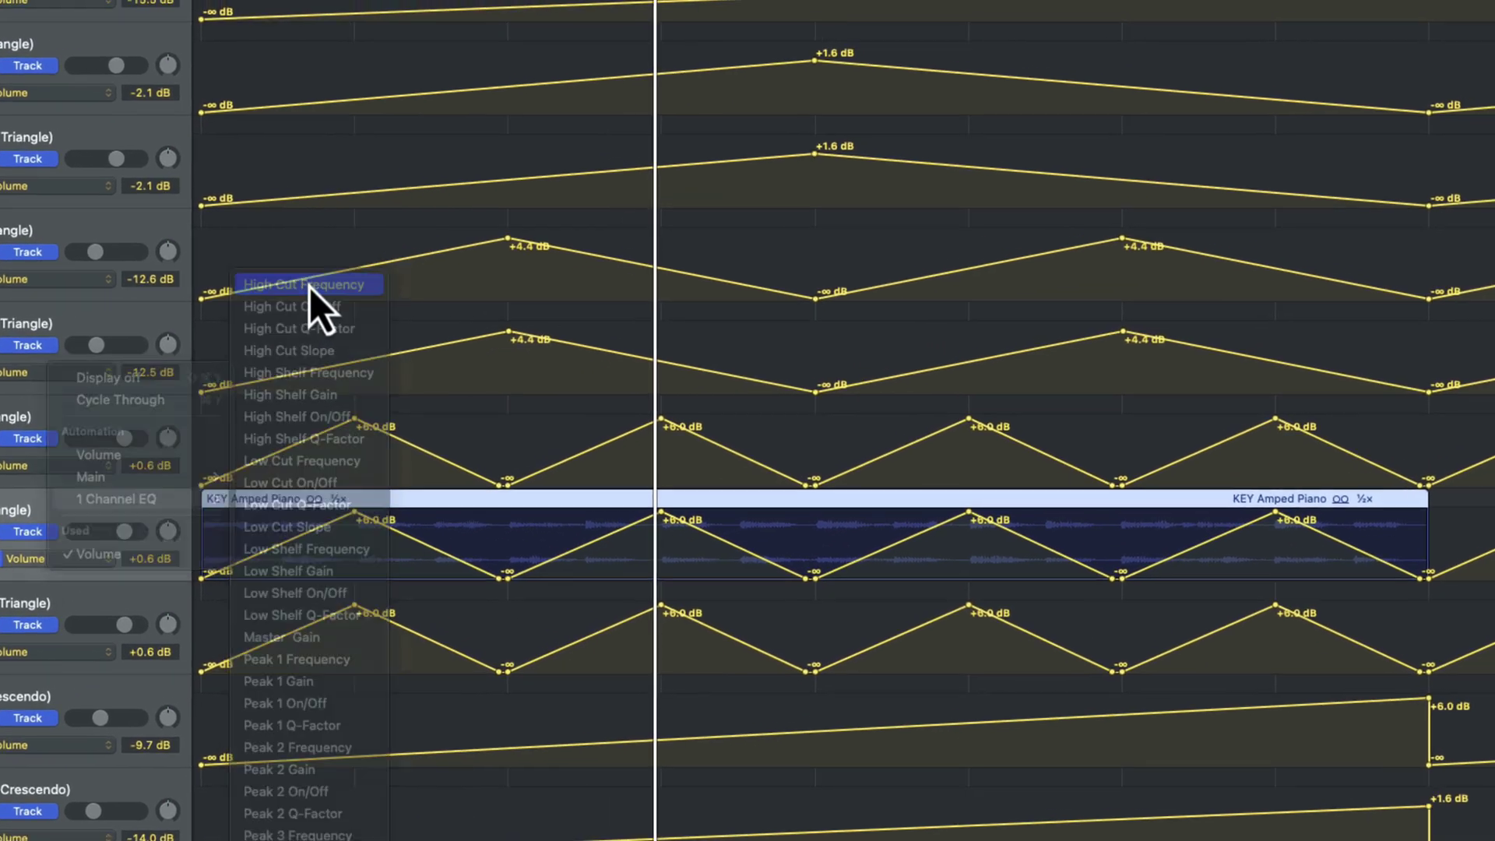
click(310, 285)
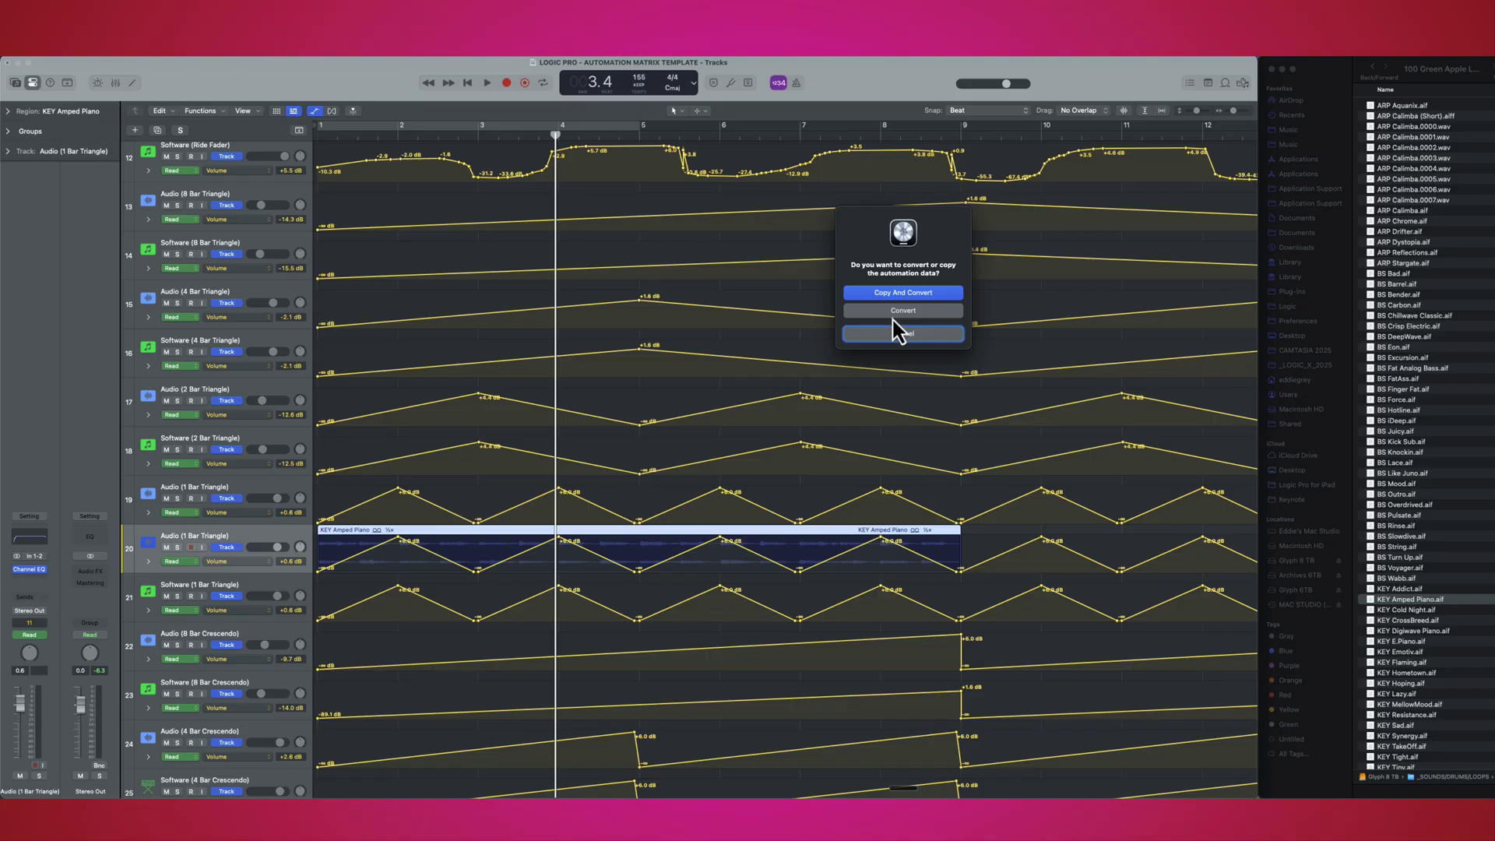
click(893, 316)
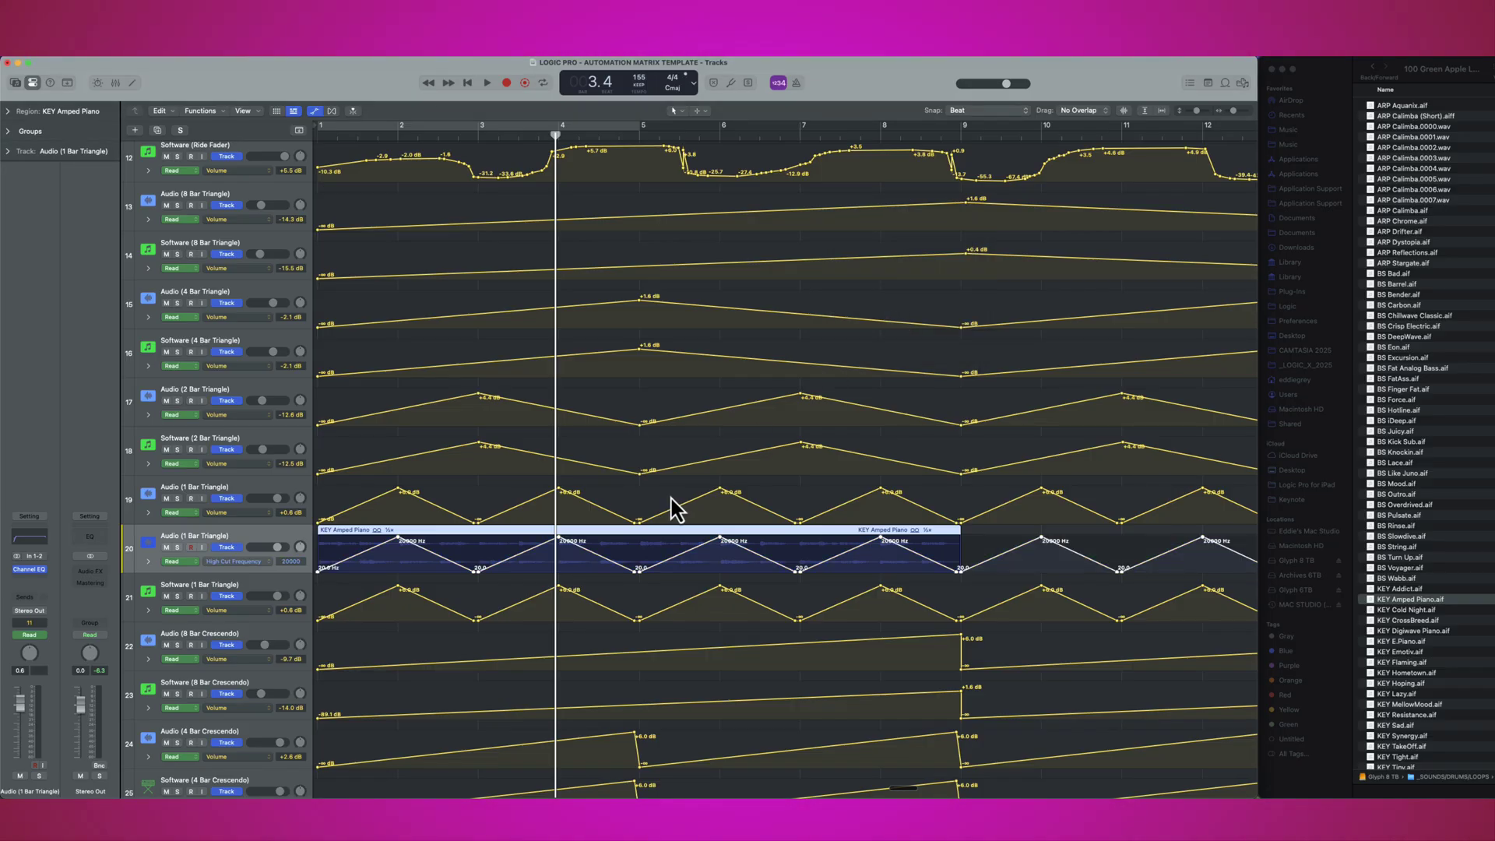
Keep High Cut Frequency shown, solo the 1 Bar Triangle track and play it with Channel EQ open.
click(243, 565)
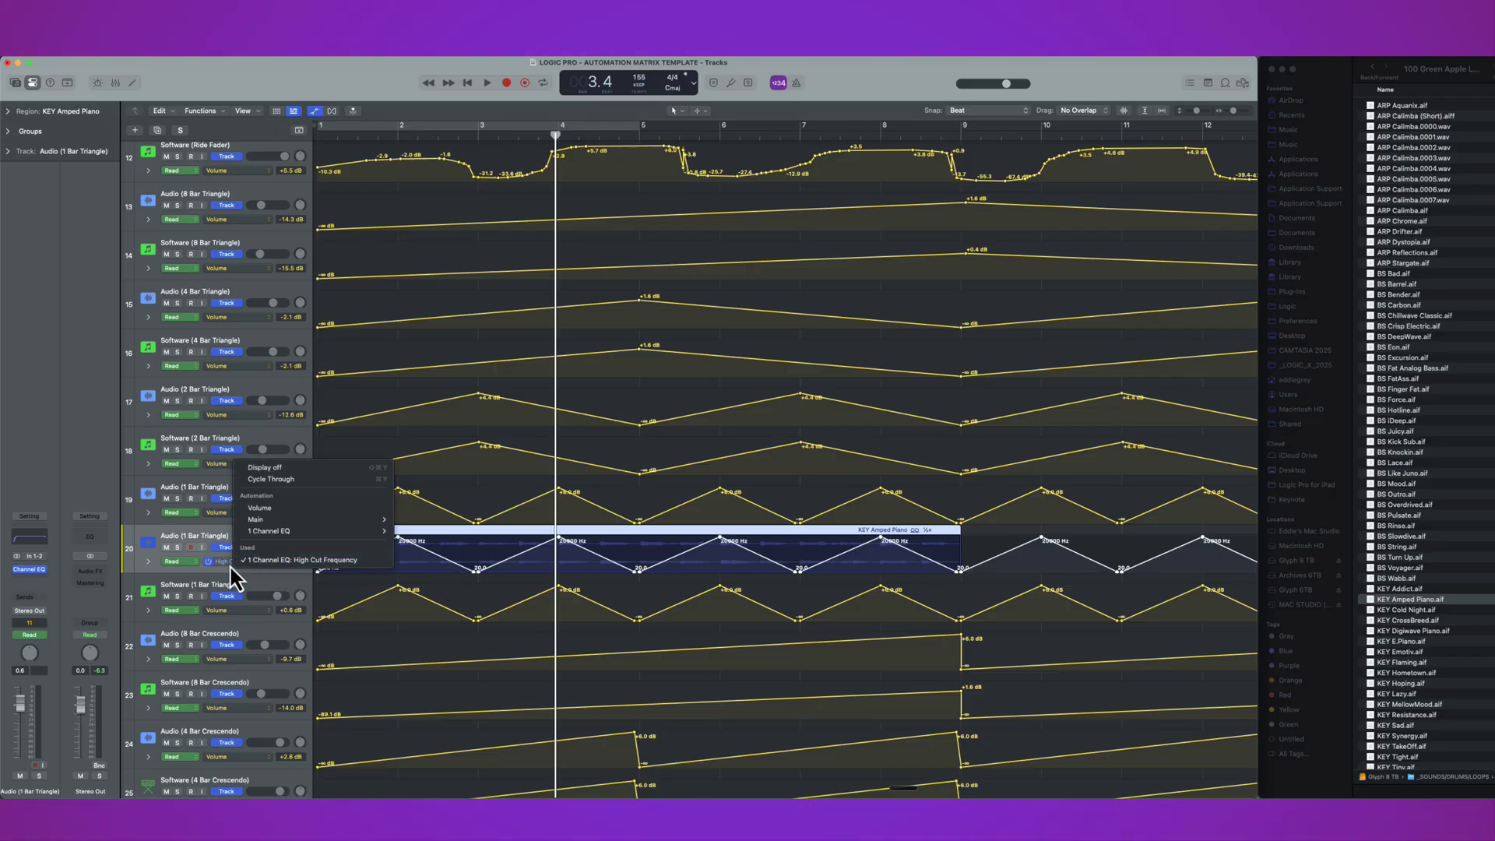
click(272, 563)
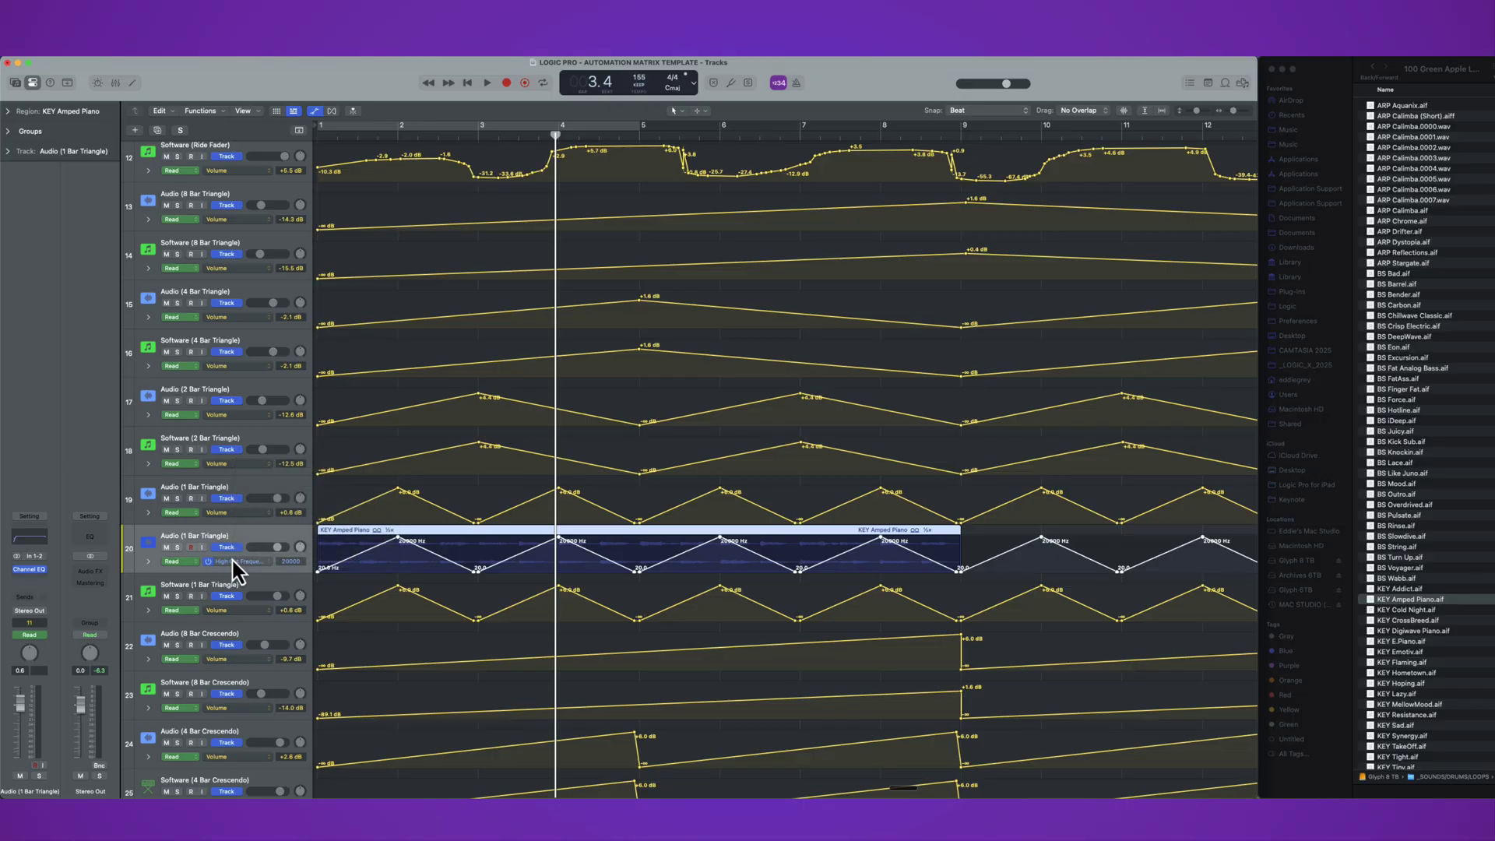
click(178, 547)
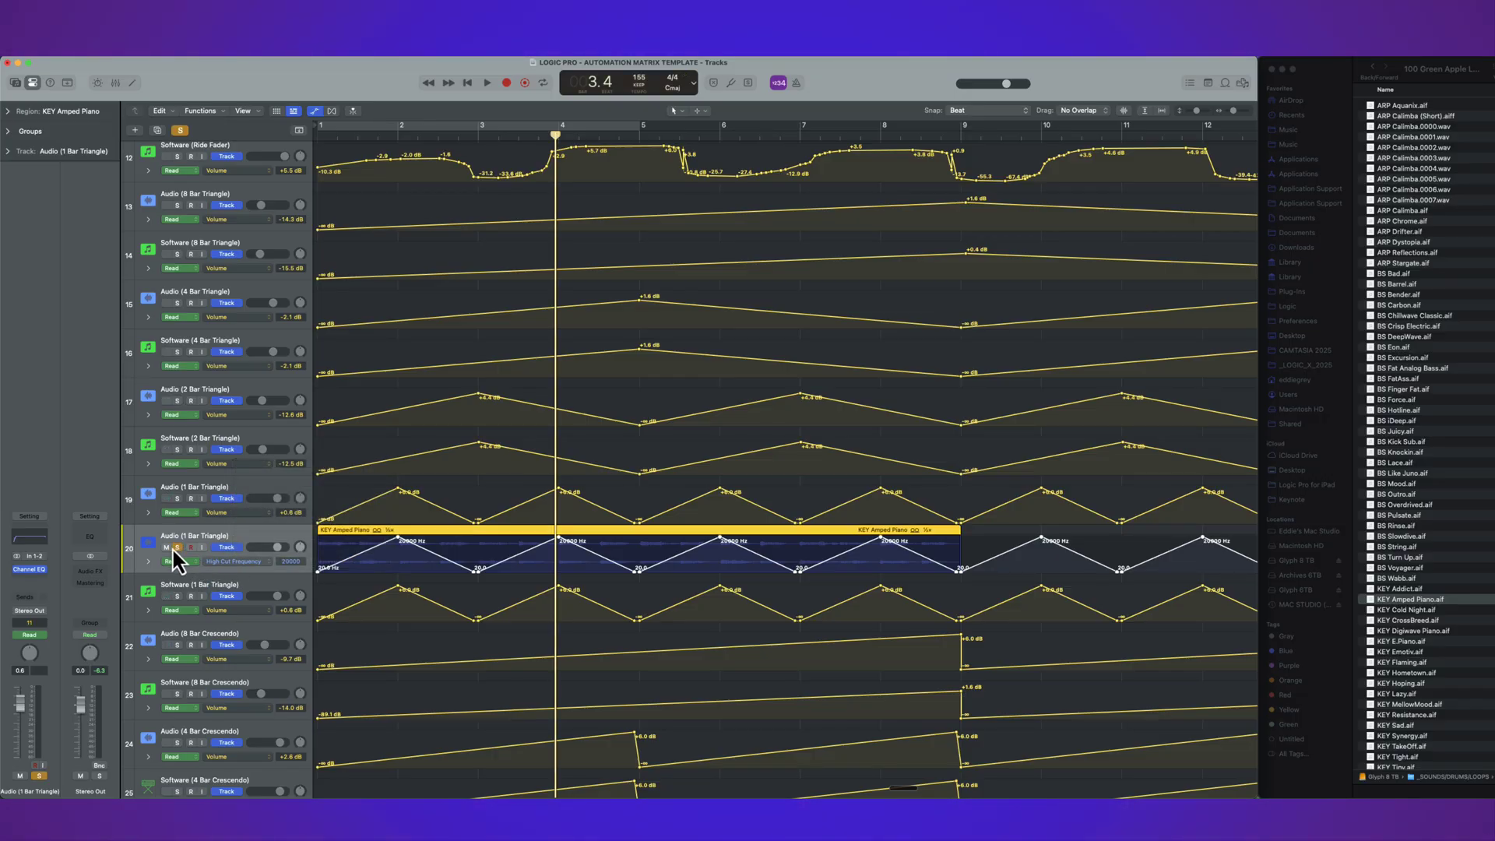
key(Return)
key(space)
click(29, 569)
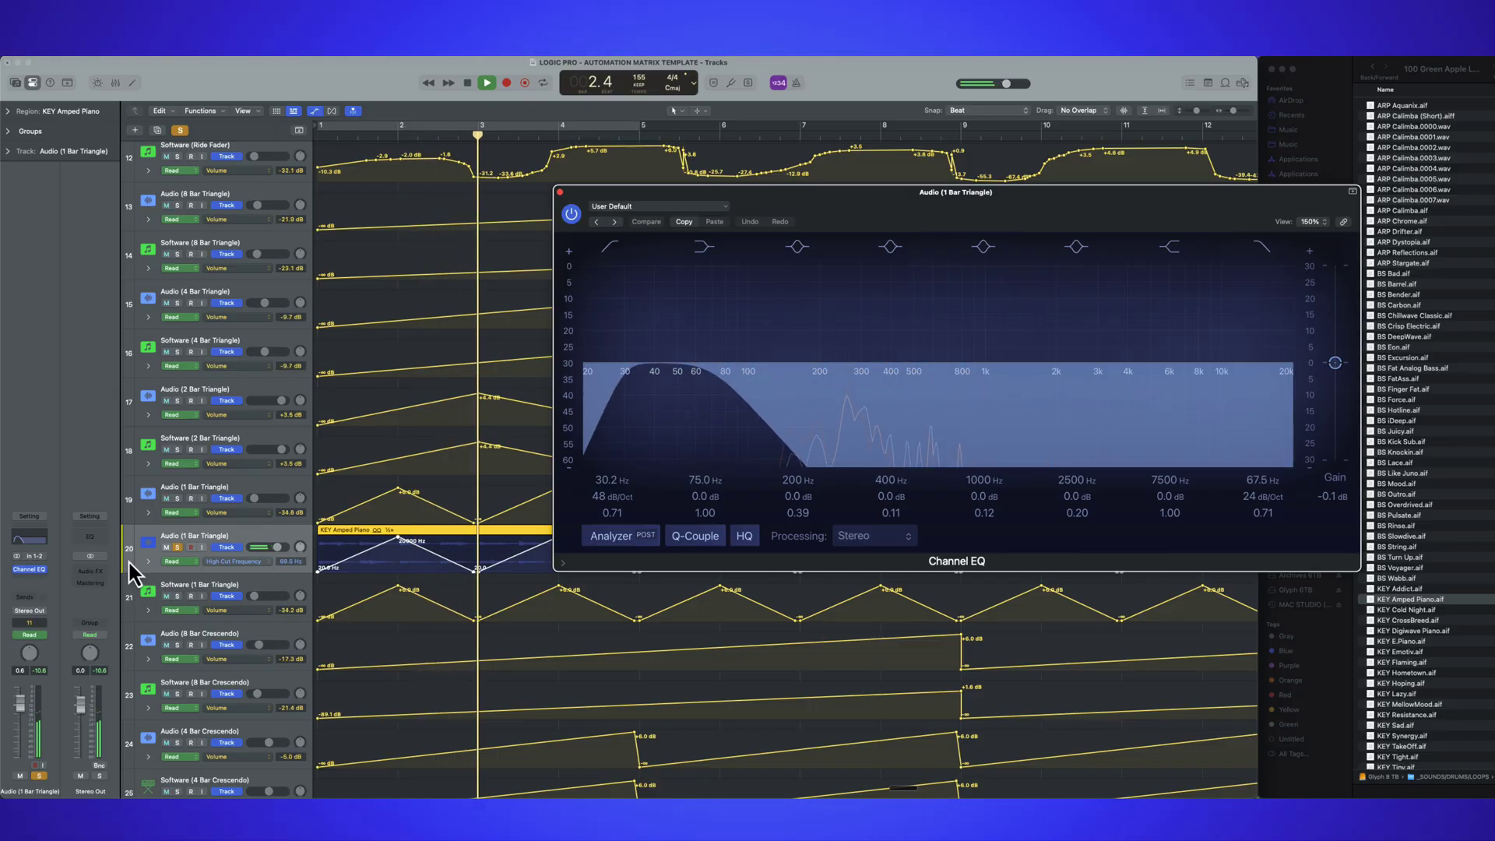
key(space)
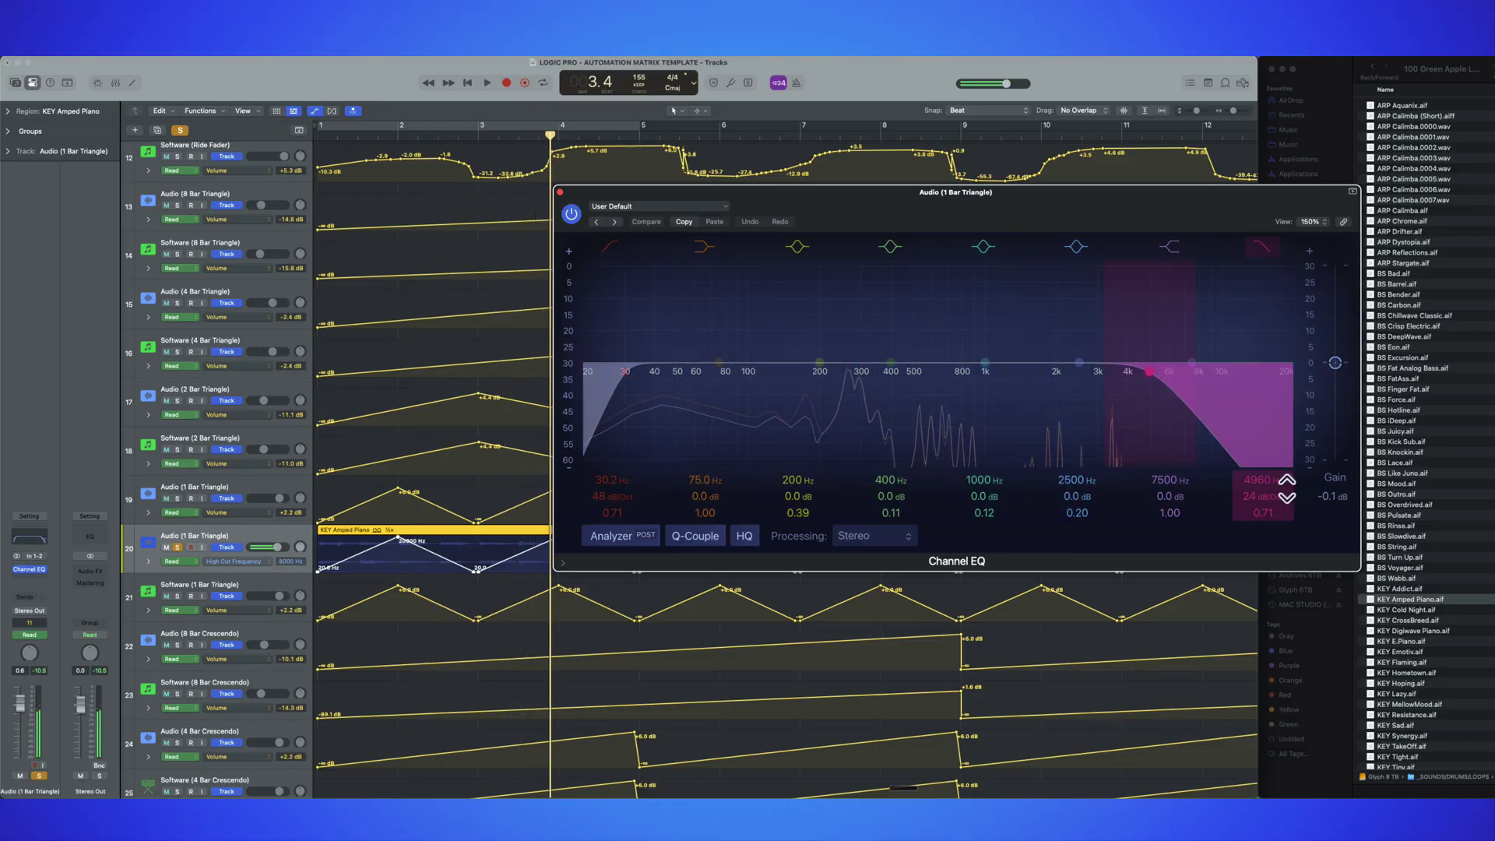
Set the high cut to 36 dB/Oct with a resonant Q of 5.00, then replay from the start.
click(1255, 497)
drag(1255, 497, 1172, 490)
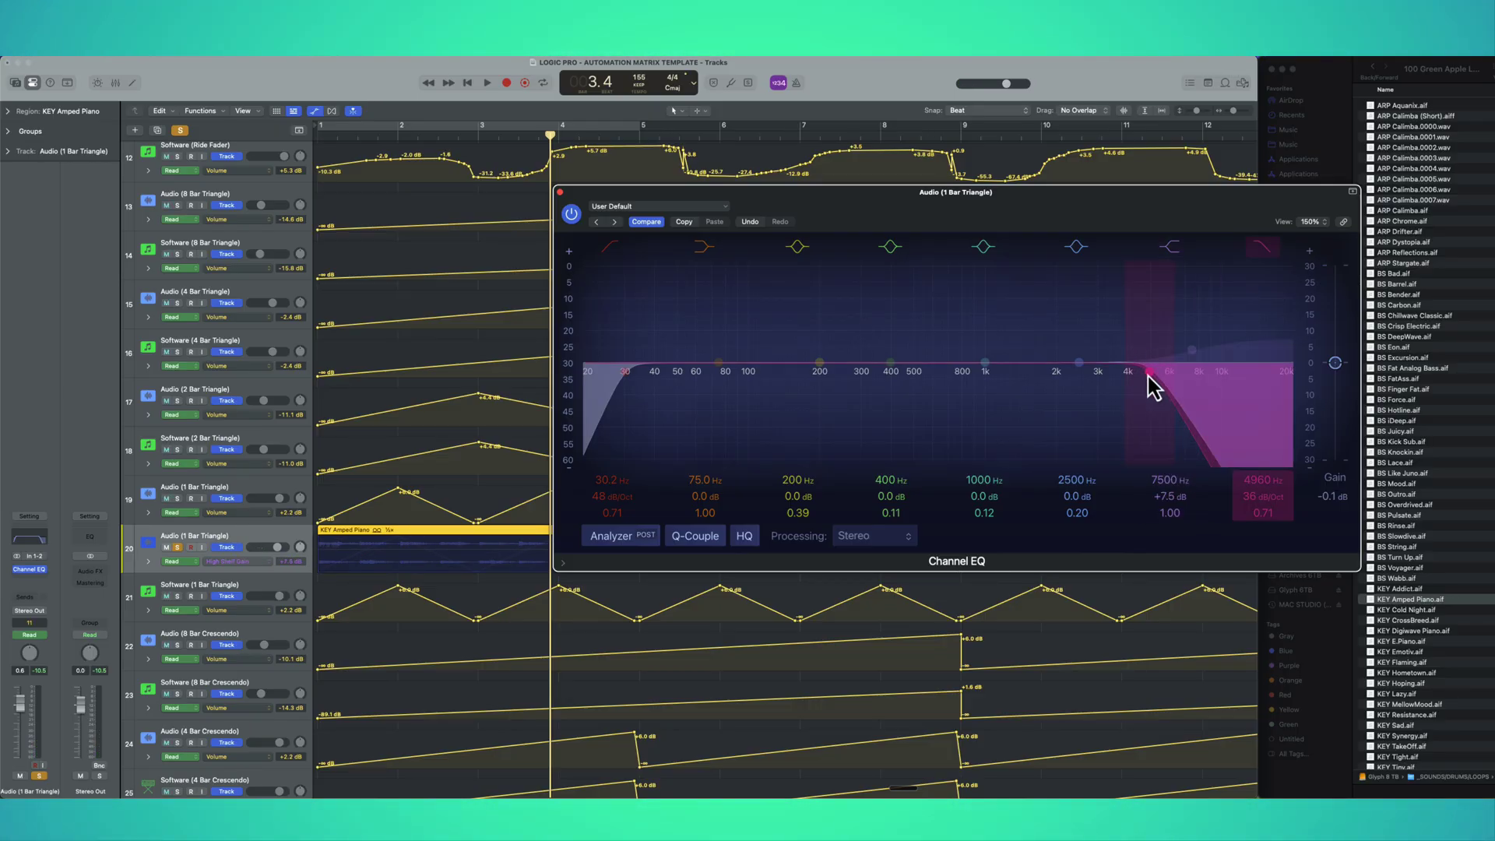
drag(1152, 380, 1129, 321)
key(Return)
key(space)
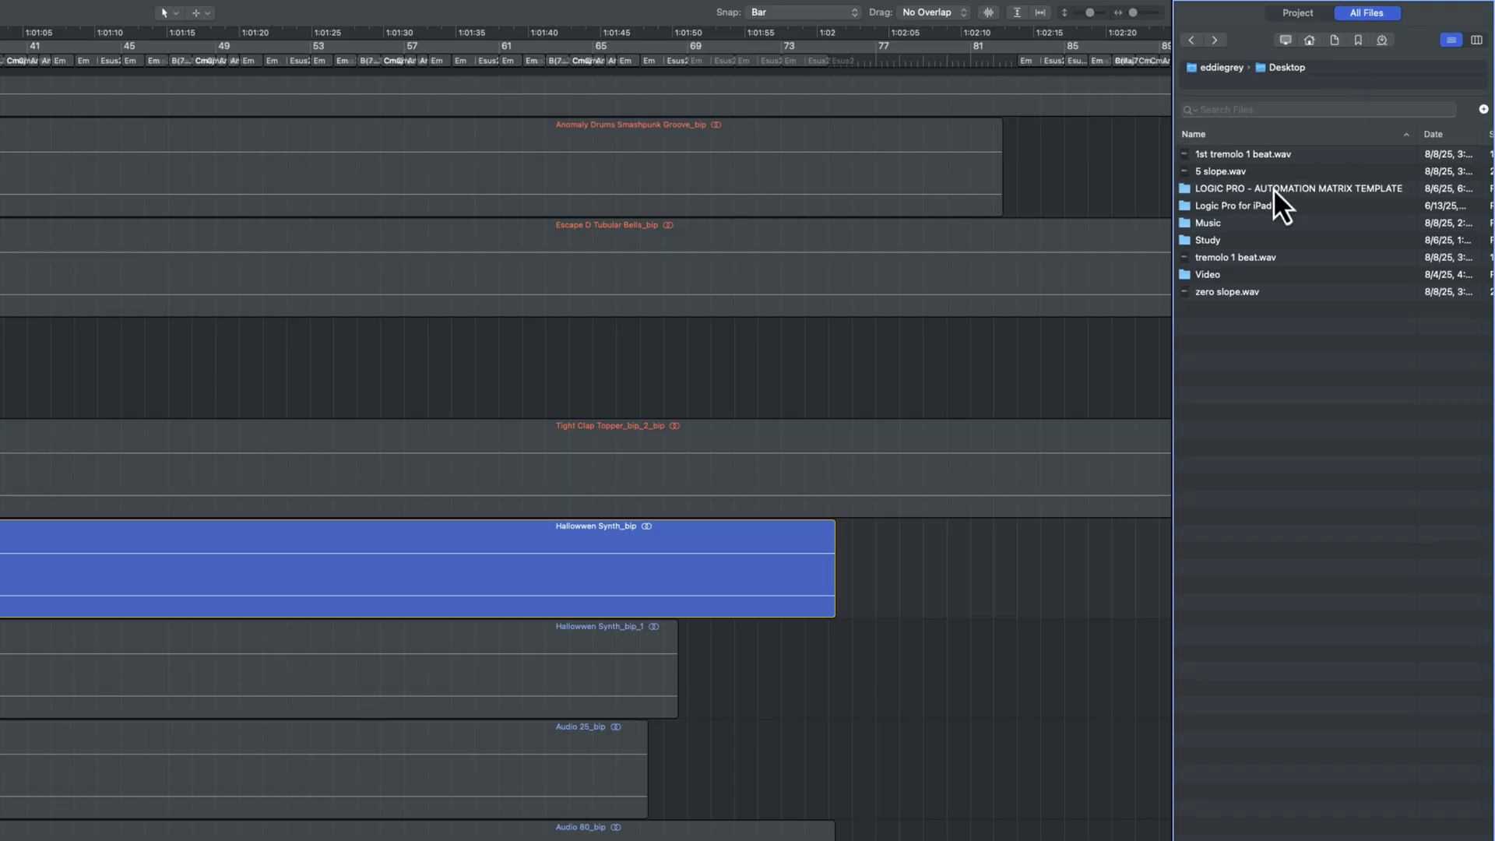
From the Automation Matrix Template project, replace Hallowwen Synth_bip's automation with Audio (4 Bar Crescendo)'s.
scroll(1274, 188, right, 1)
scroll(1283, 190, left, 1)
double_click(1280, 189)
double_click(1264, 189)
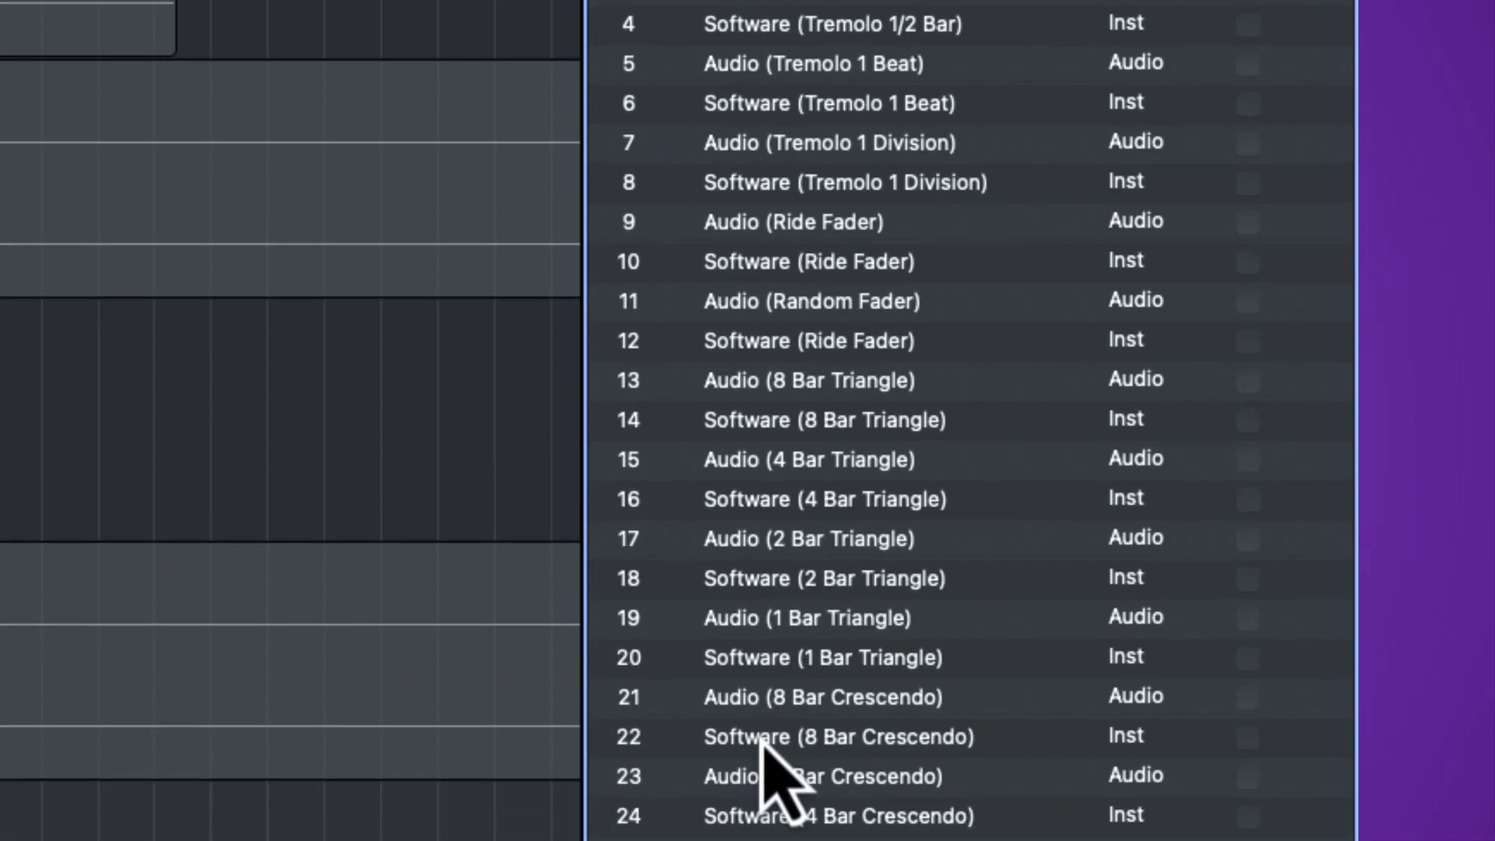
click(803, 777)
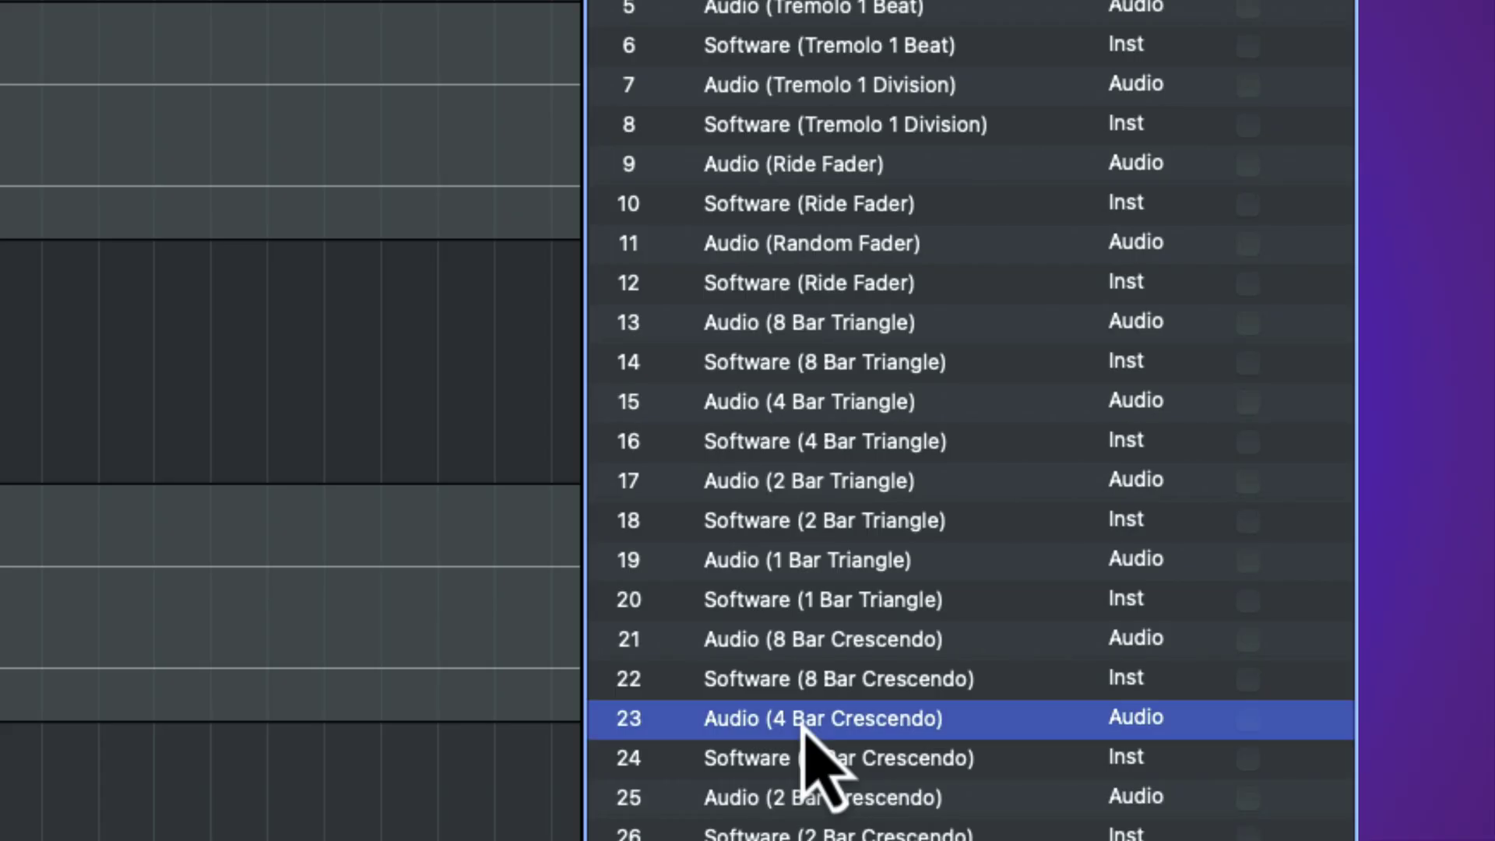
scroll(803, 724, right, 10)
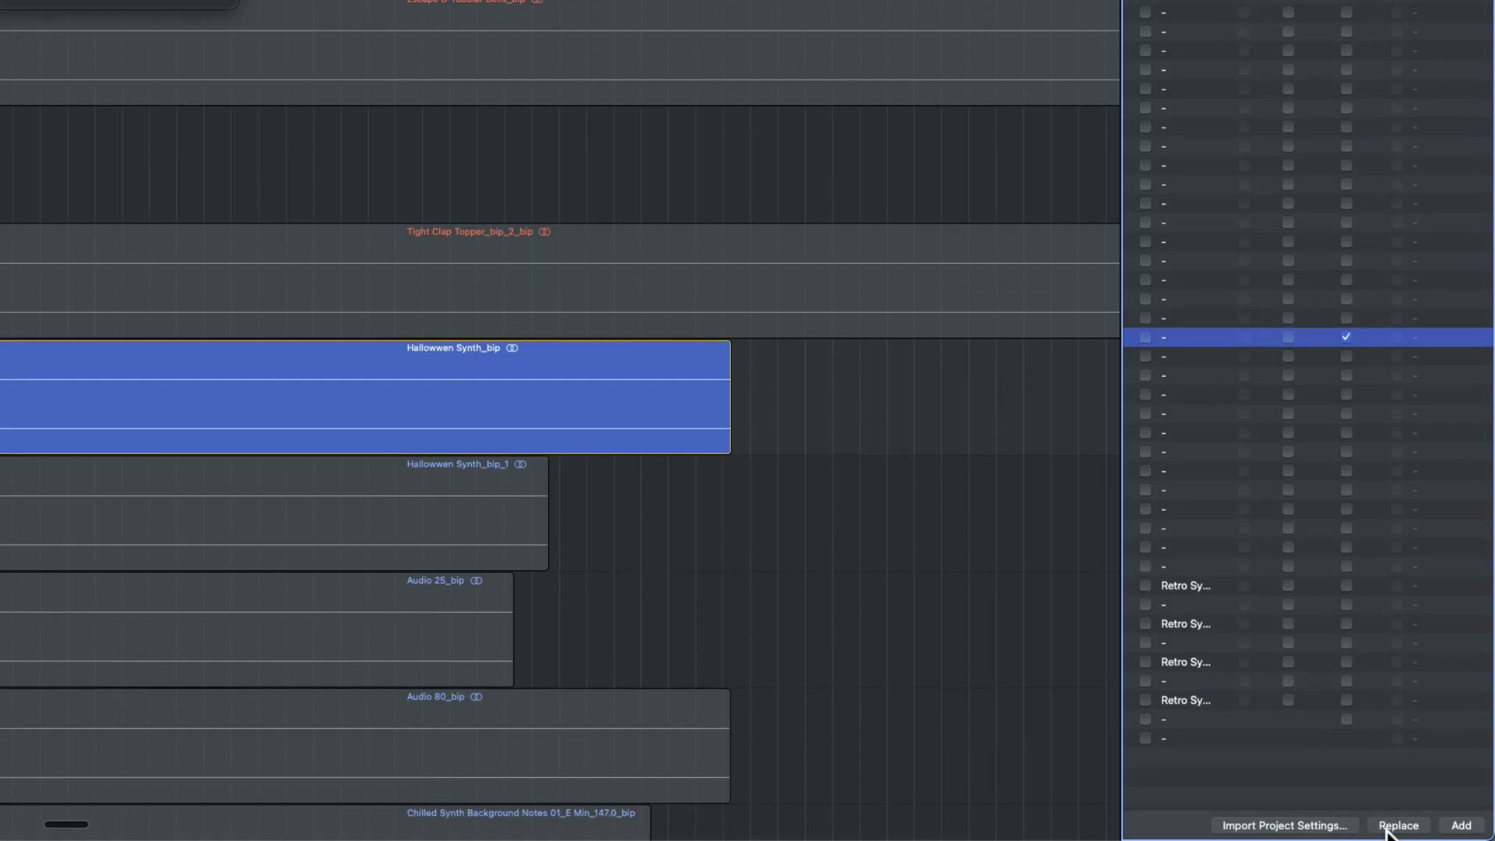
click(1387, 829)
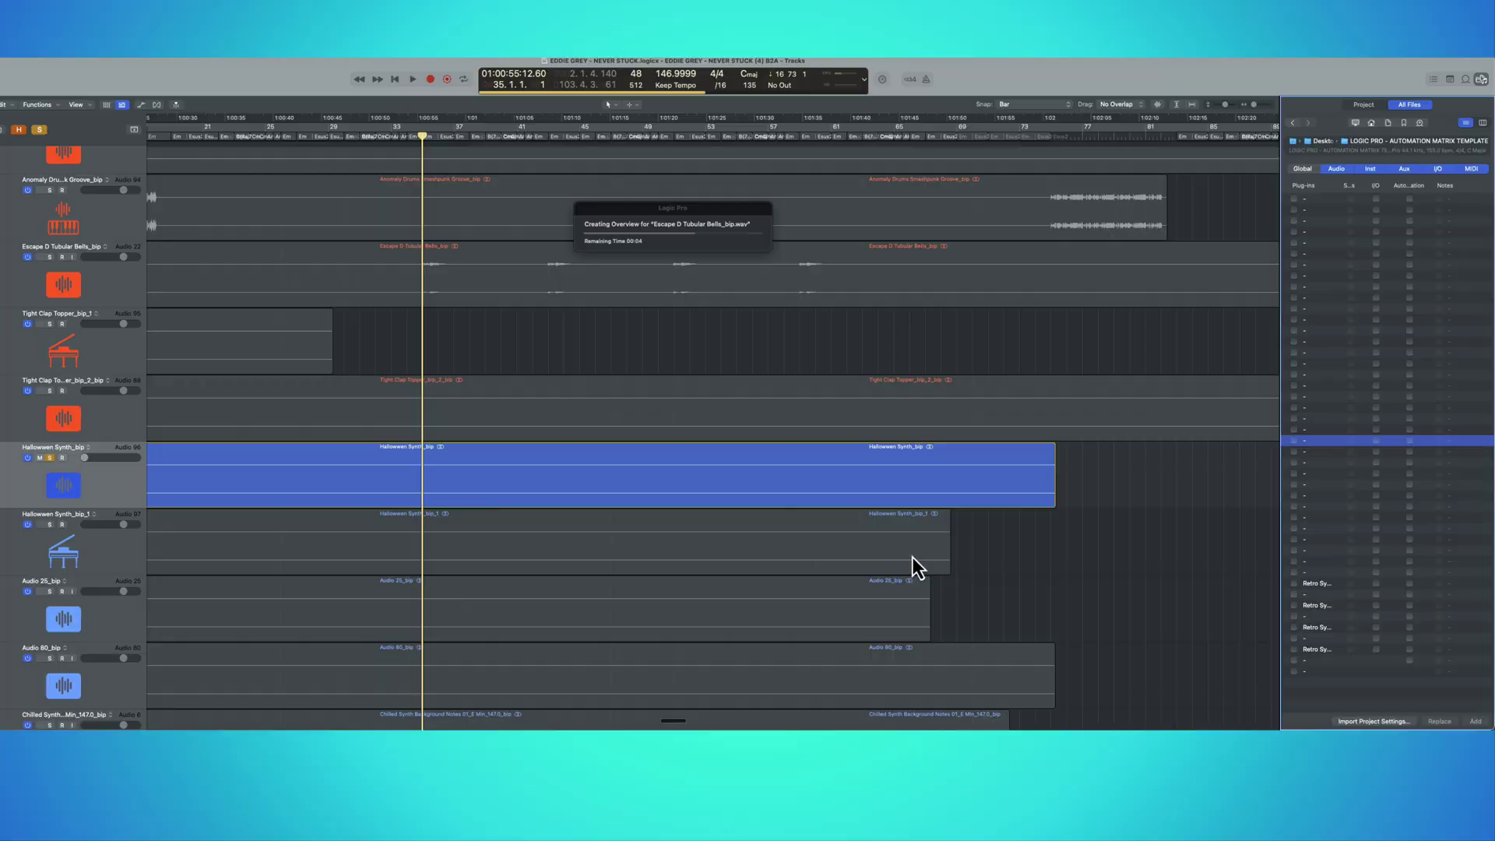
Show automation lanes and insert kHs Phase Distortion on Hallowwen Synth_bip.
key(a)
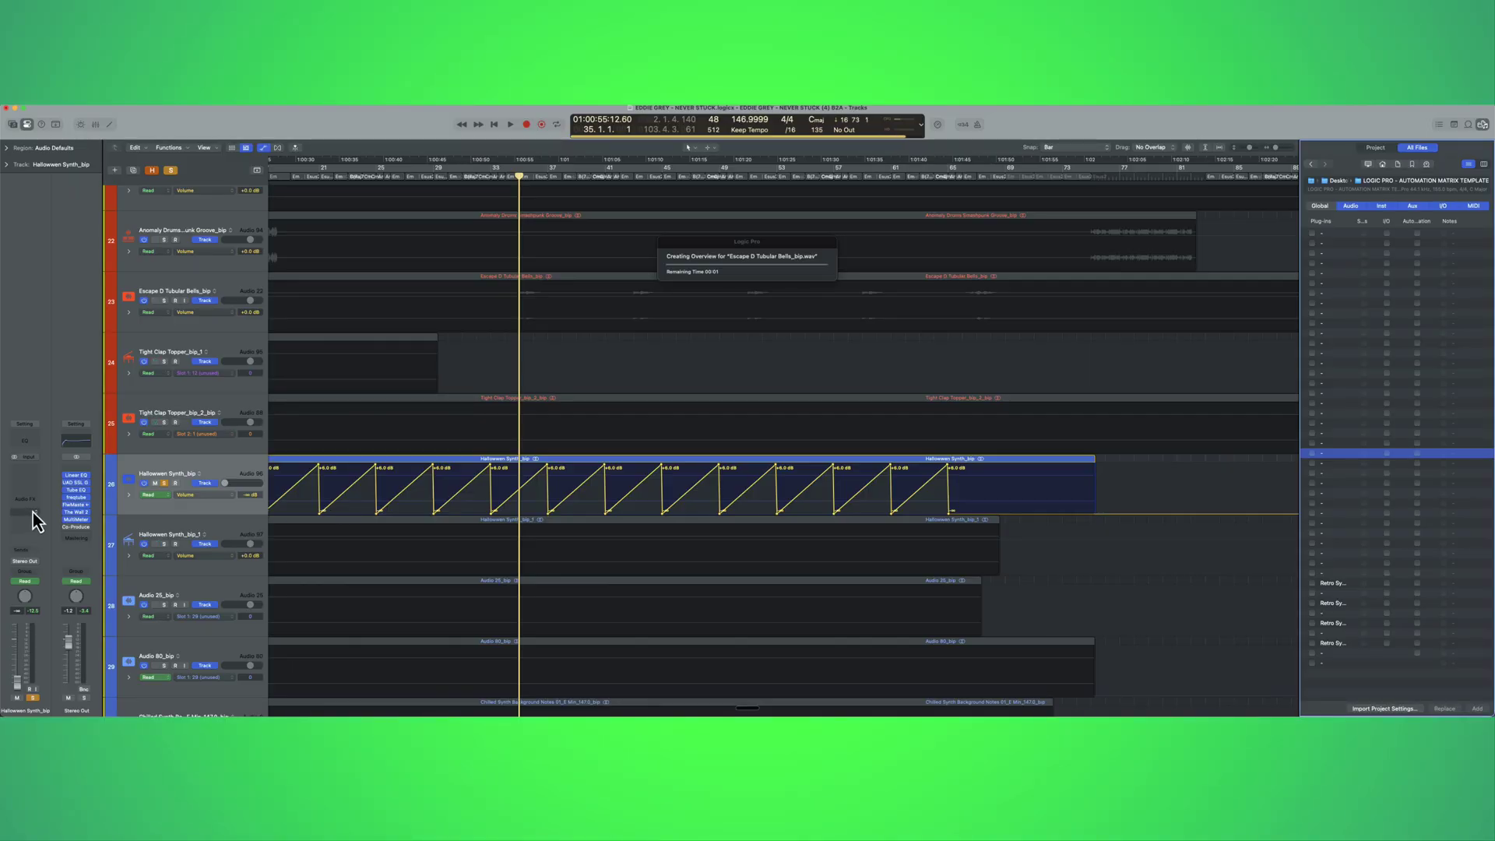
click(30, 470)
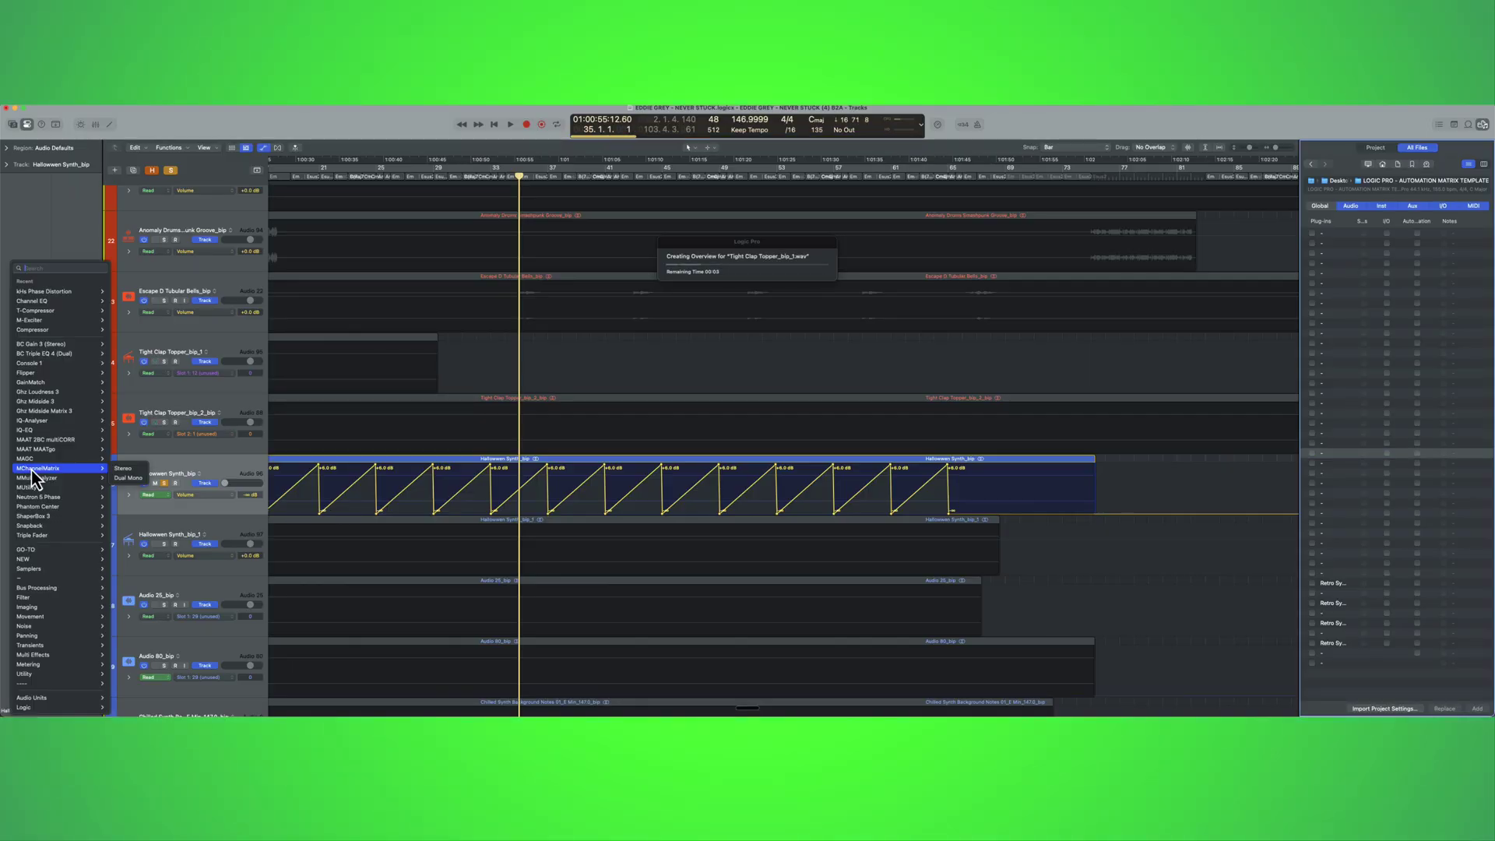
click(54, 291)
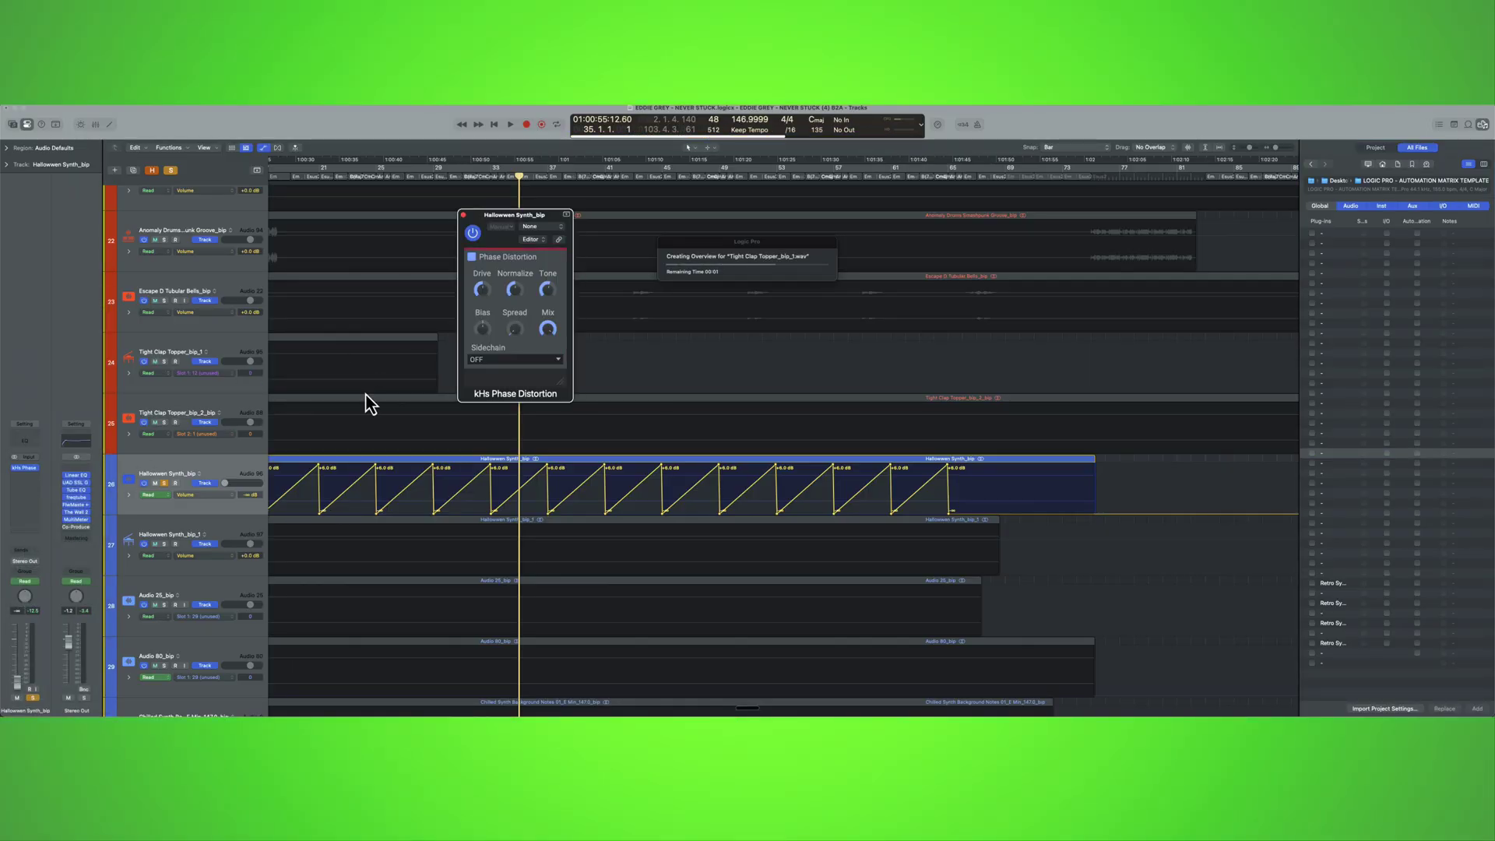
Convert the lane's Volume automation ramps to Phase D: Drive.
click(352, 520)
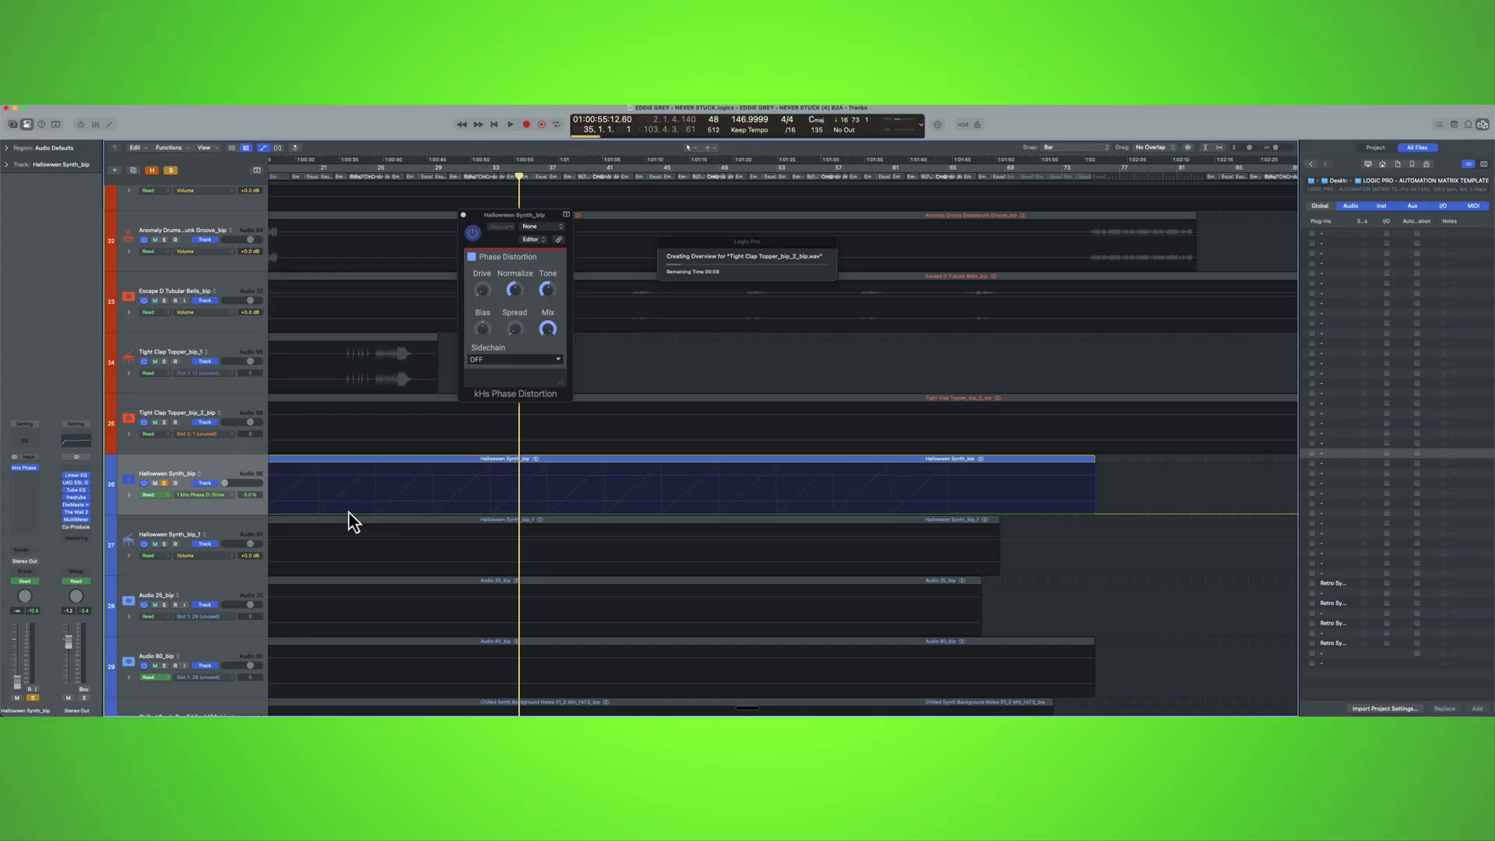
click(216, 498)
click(222, 489)
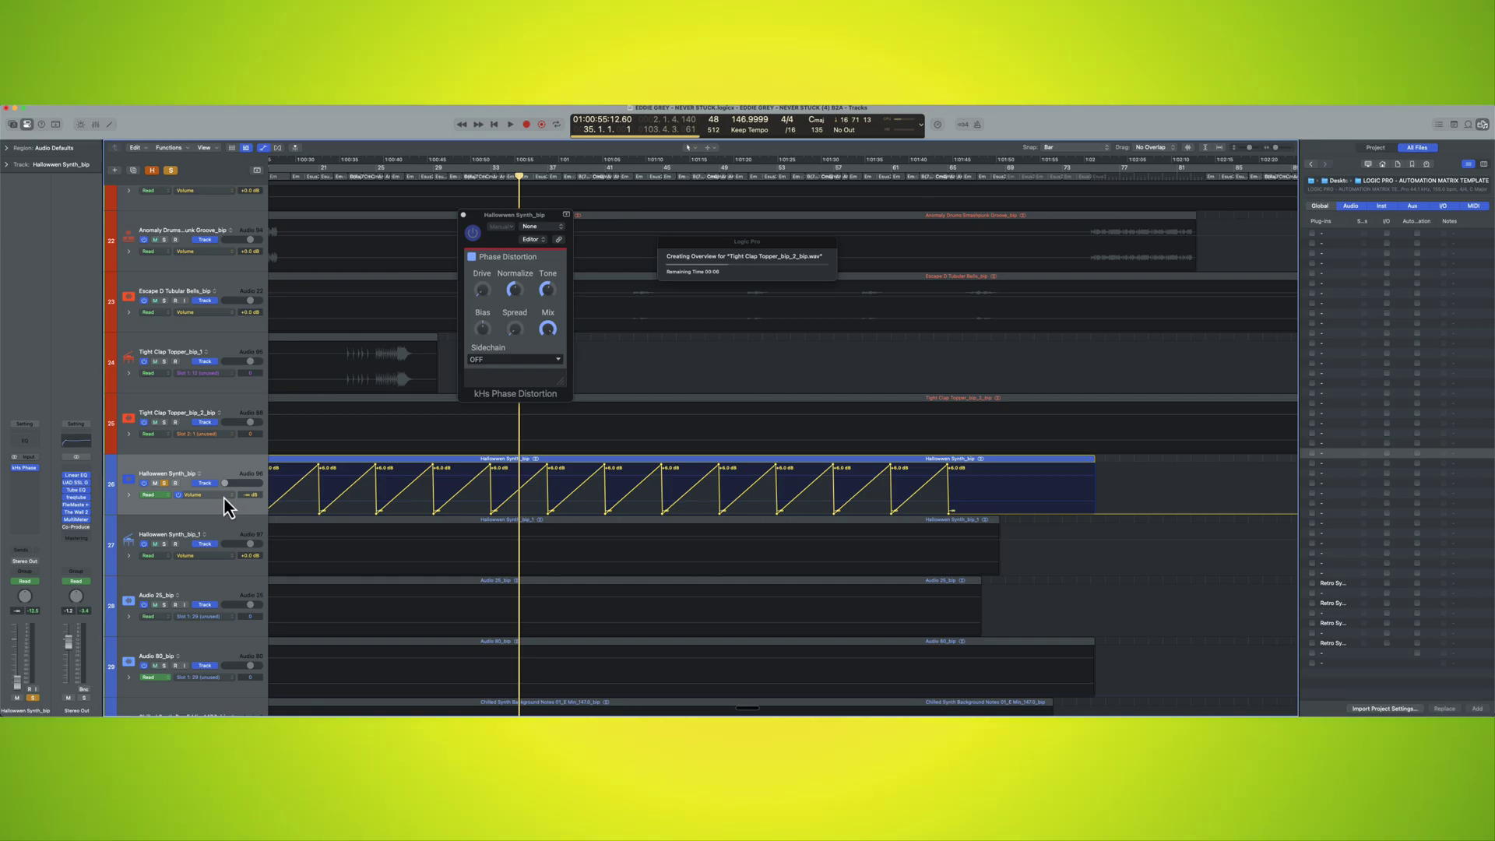
click(224, 498)
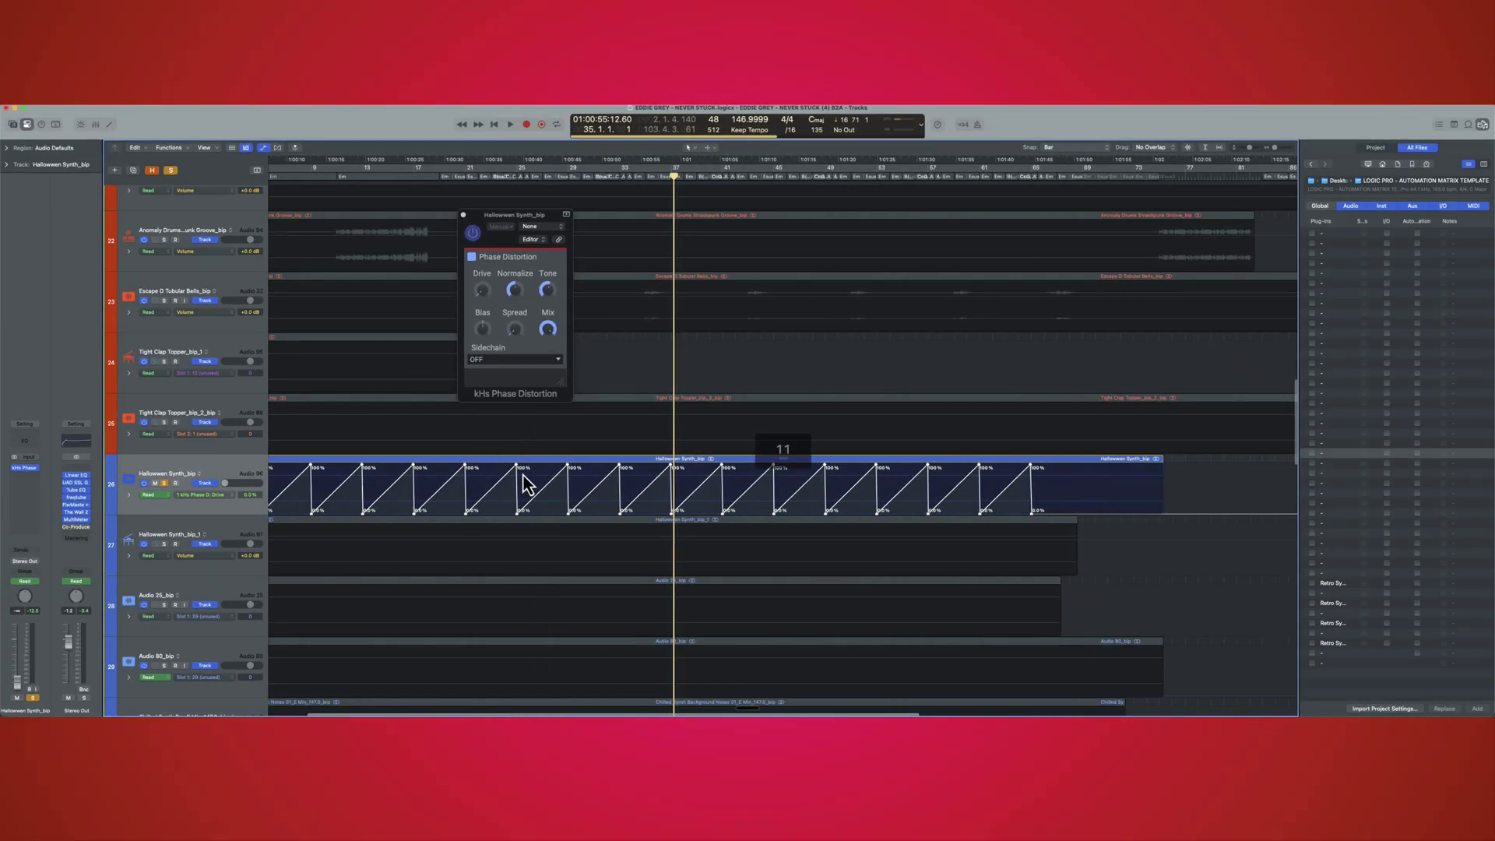
Select all Drive points and pull the ramp peaks down from 100% to 29%.
scroll(527, 484, left, 3)
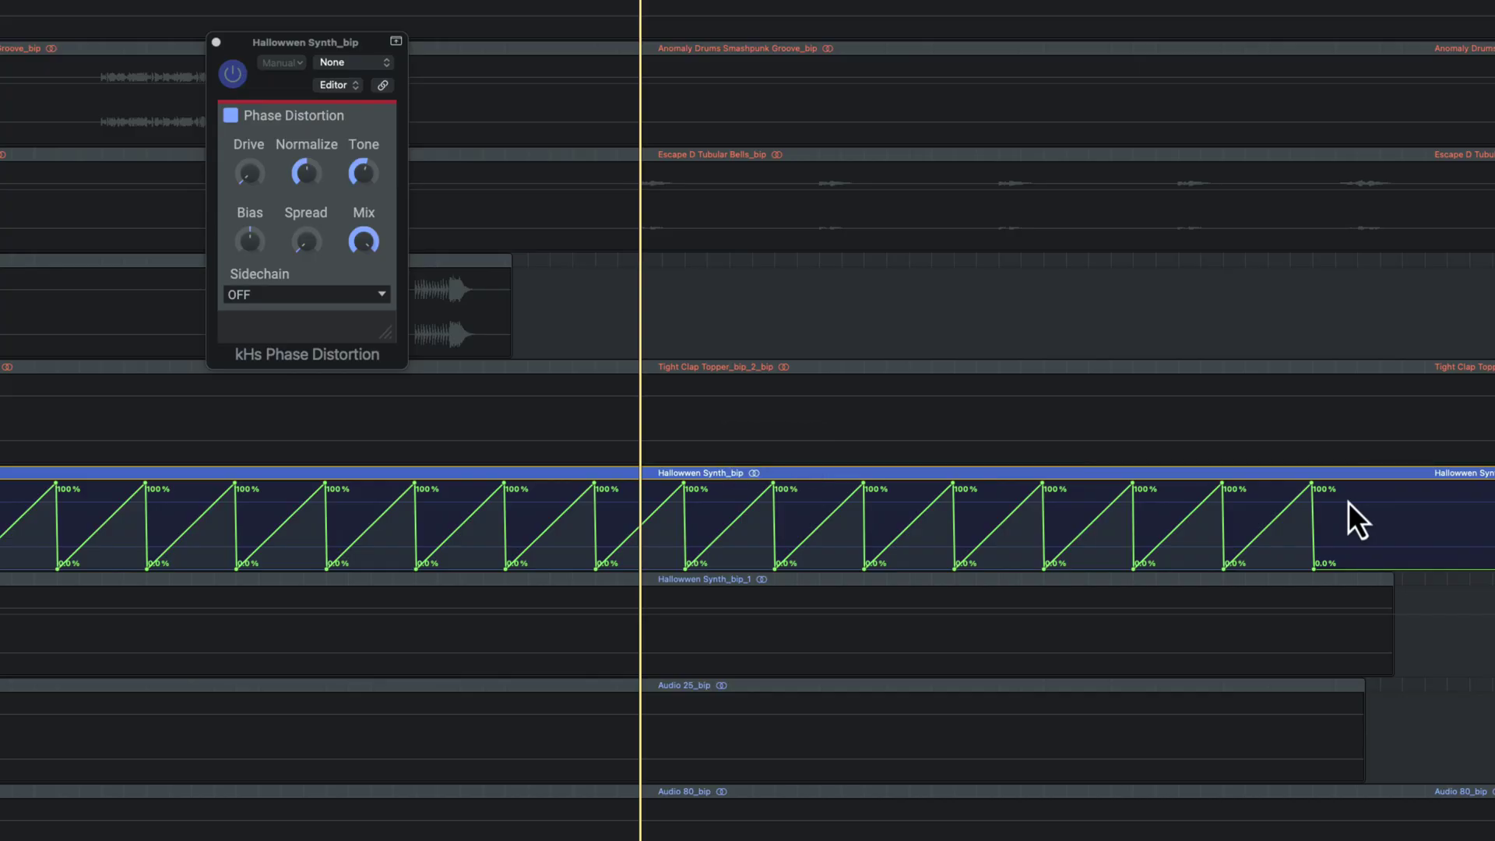
click(1369, 509)
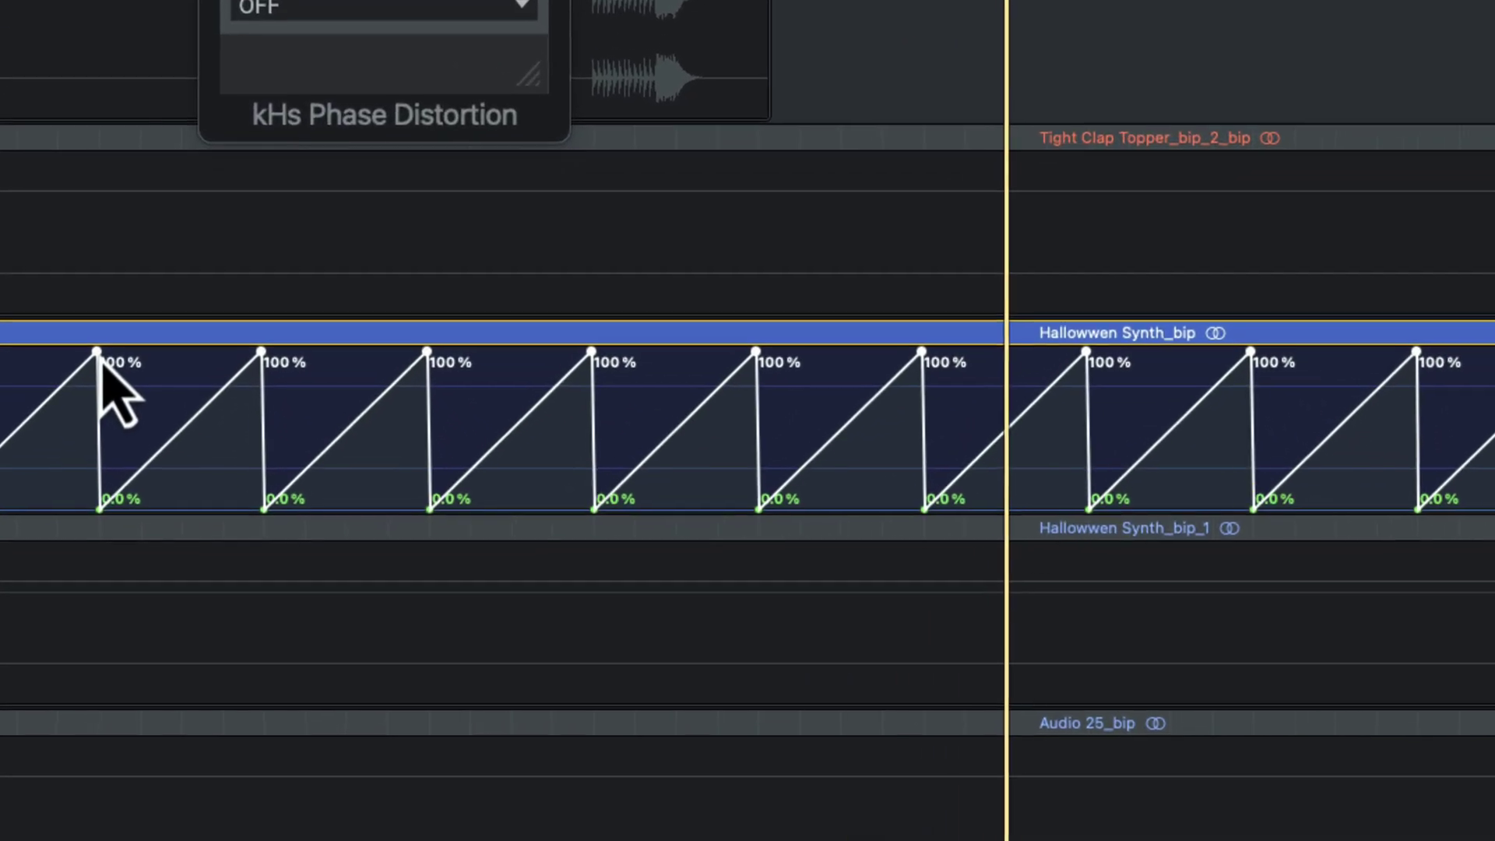
drag(156, 493, 147, 528)
drag(76, 414, 69, 524)
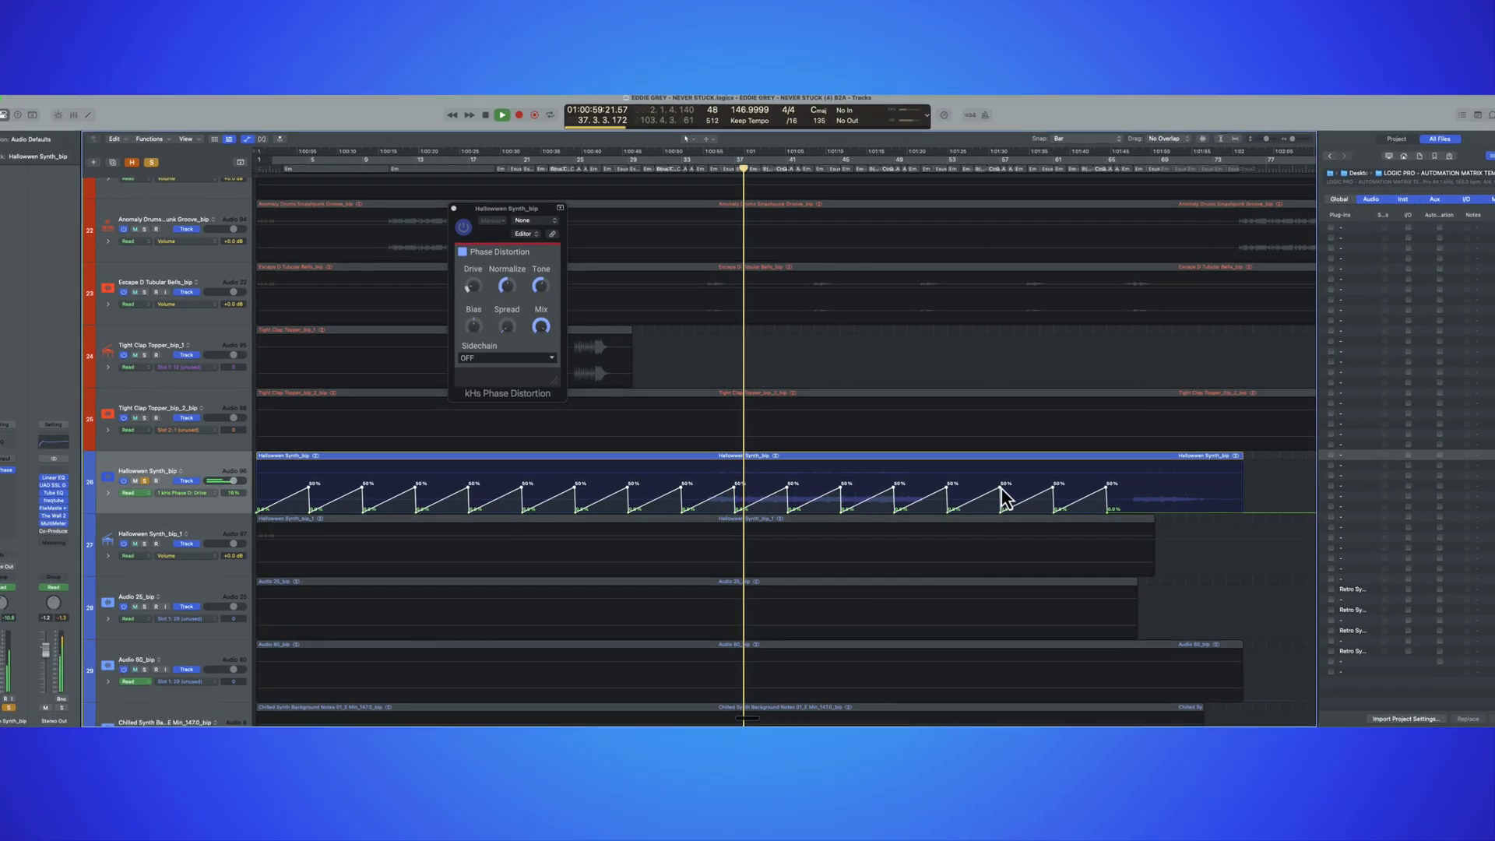
drag(1004, 490, 1057, 535)
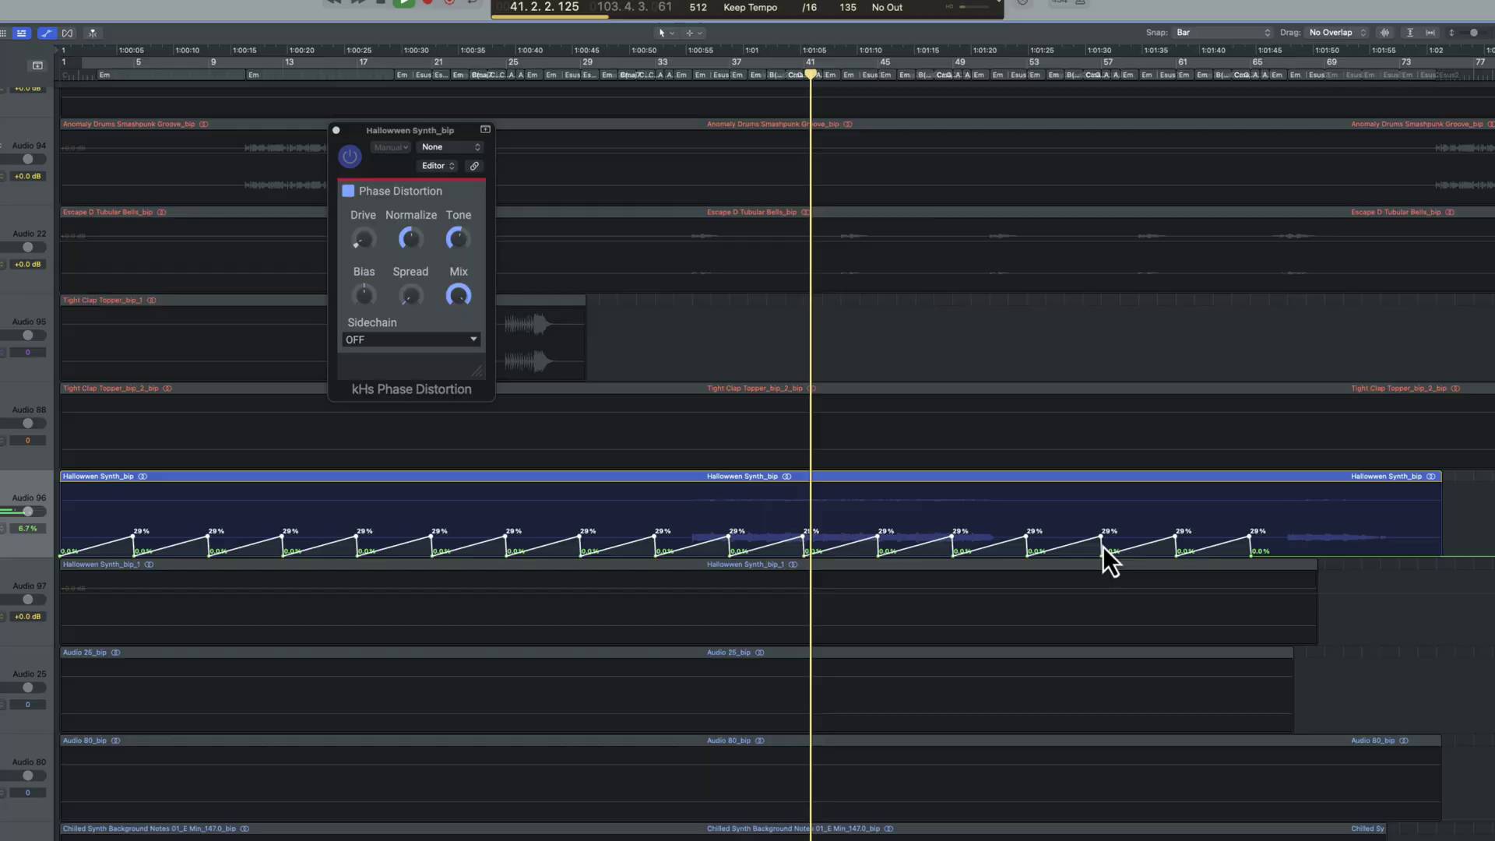